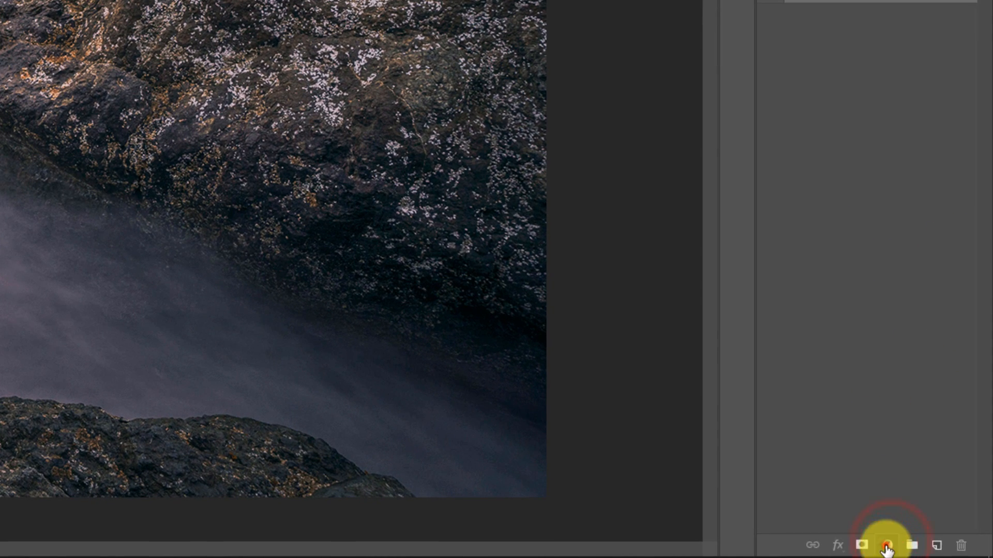
Add a Solid Color fill layer in red (ff0000) above the Background layer and hide it.
left_click(887, 545)
left_click(876, 227)
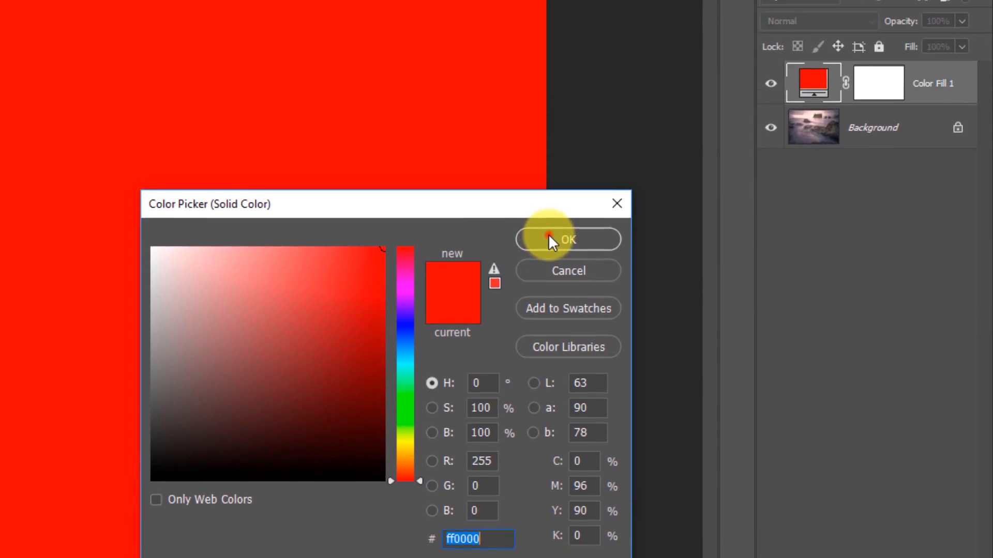
left_click(566, 138)
left_click(774, 215)
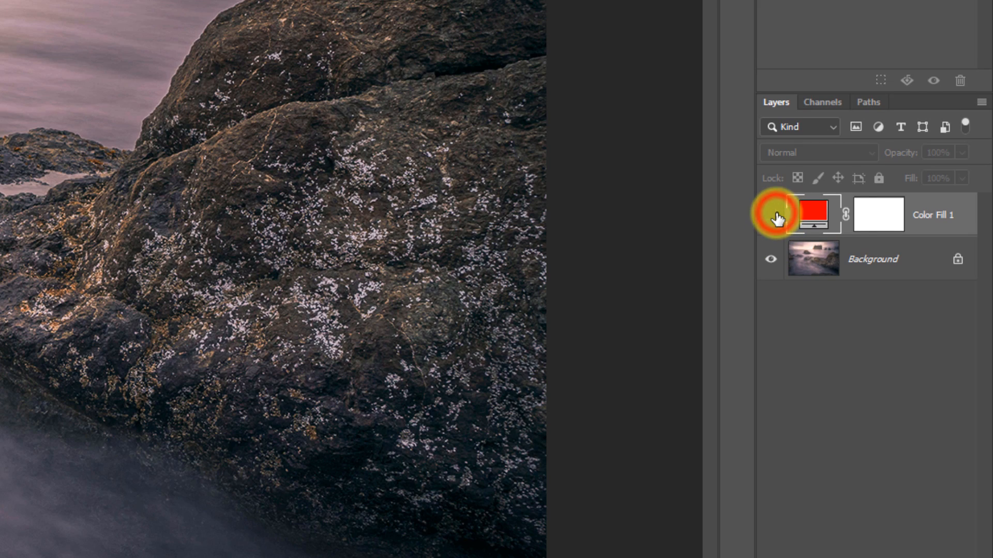
Recolor the fill layer by sampling the sunlit water and shifting it to a warm tan (cfaf78), and make the layer visible.
double_click(812, 212)
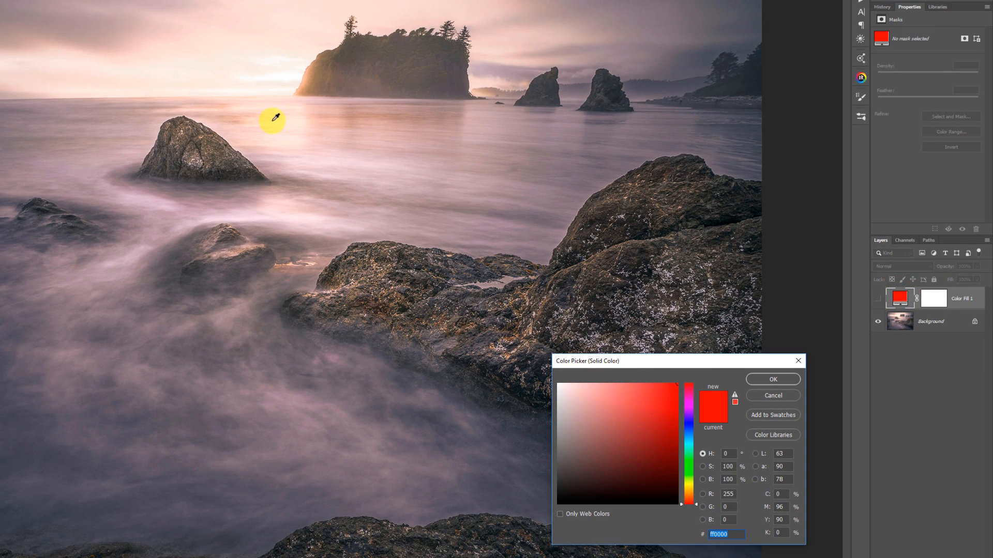
left_click(256, 121)
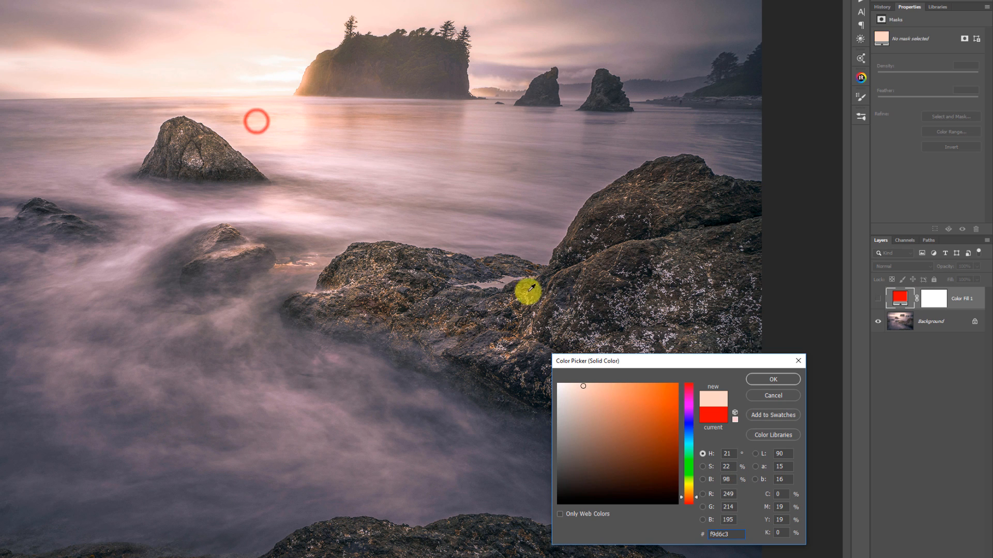
left_click_drag(584, 386, 591, 397)
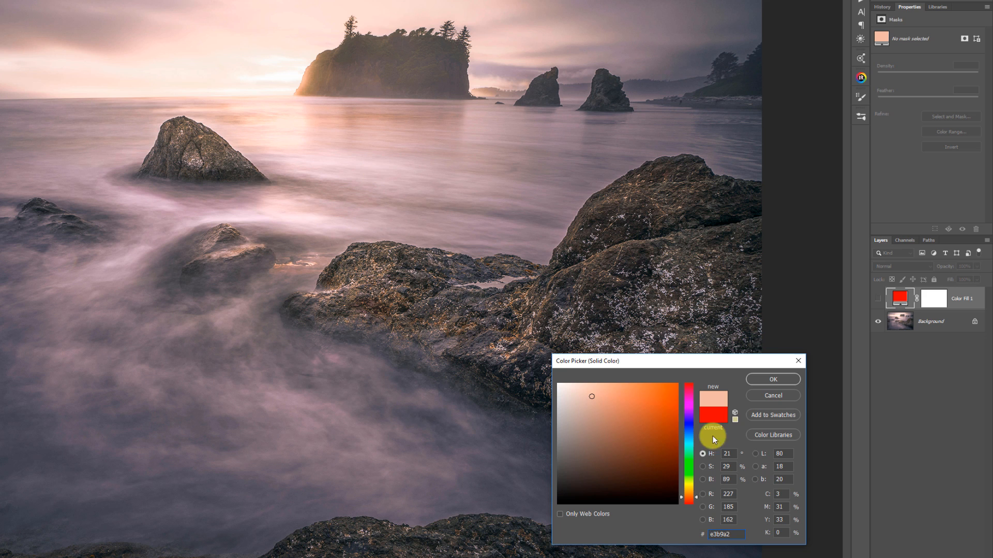
left_click(694, 492)
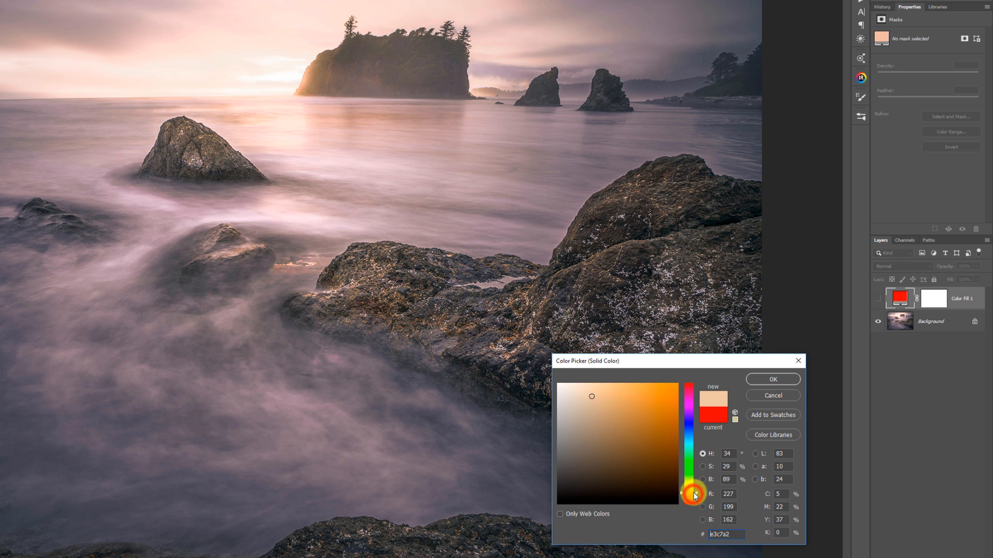
left_click(607, 406)
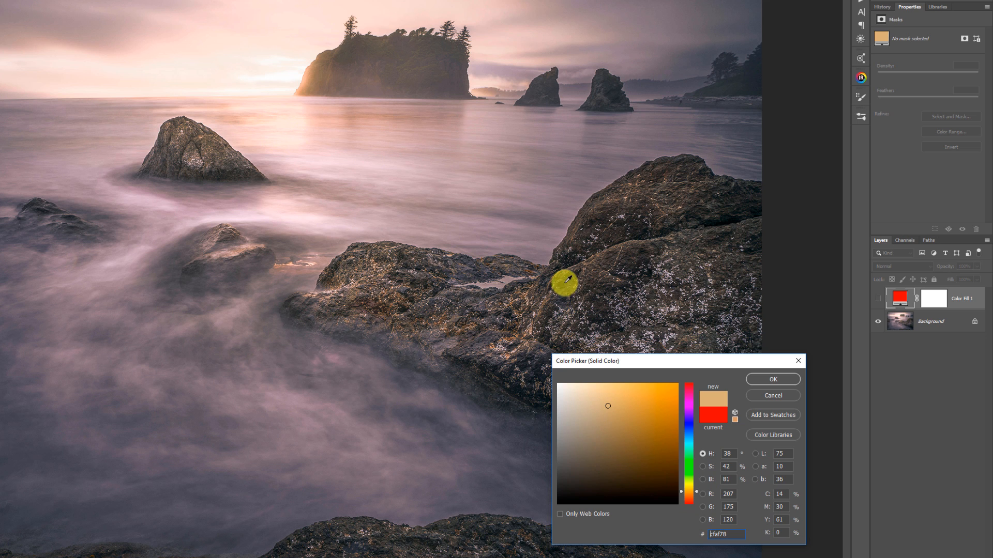
left_click(755, 375)
left_click(877, 300)
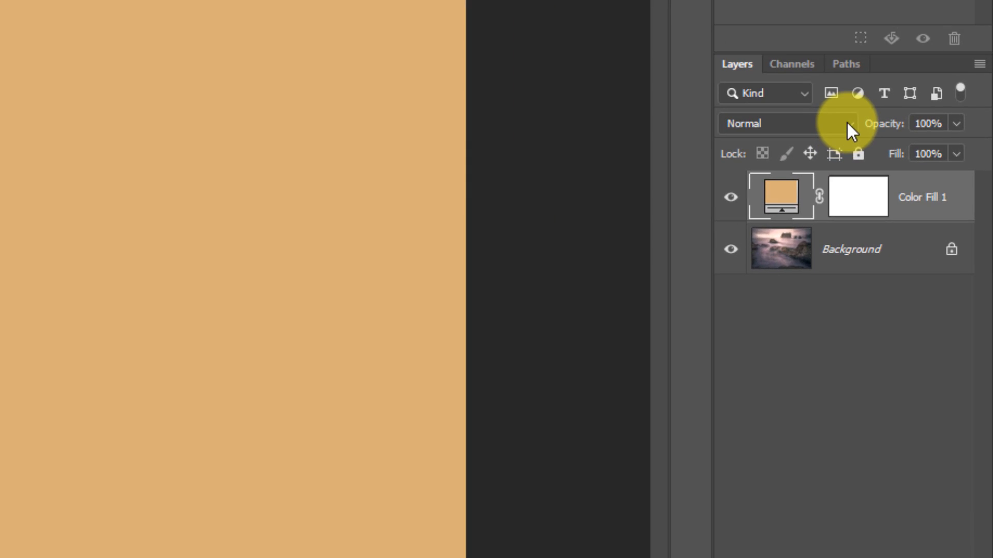
Set the color fill layer's blend mode to Hard Mix.
left_click(739, 199)
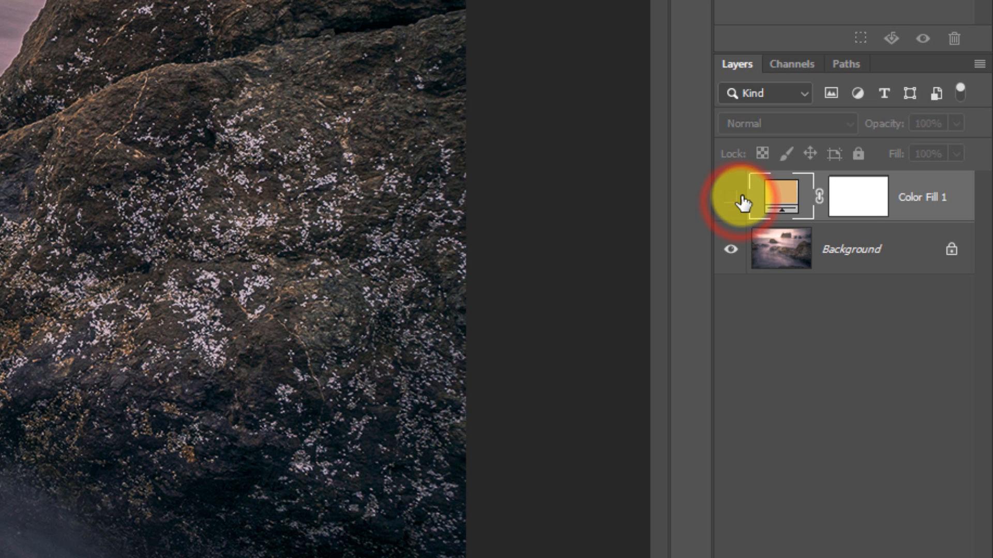
left_click(741, 199)
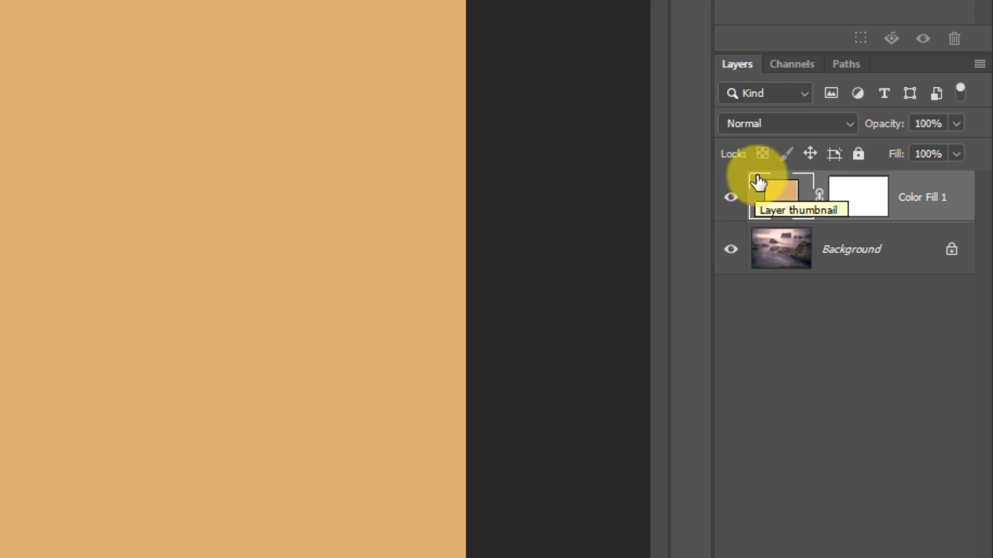
left_click(845, 117)
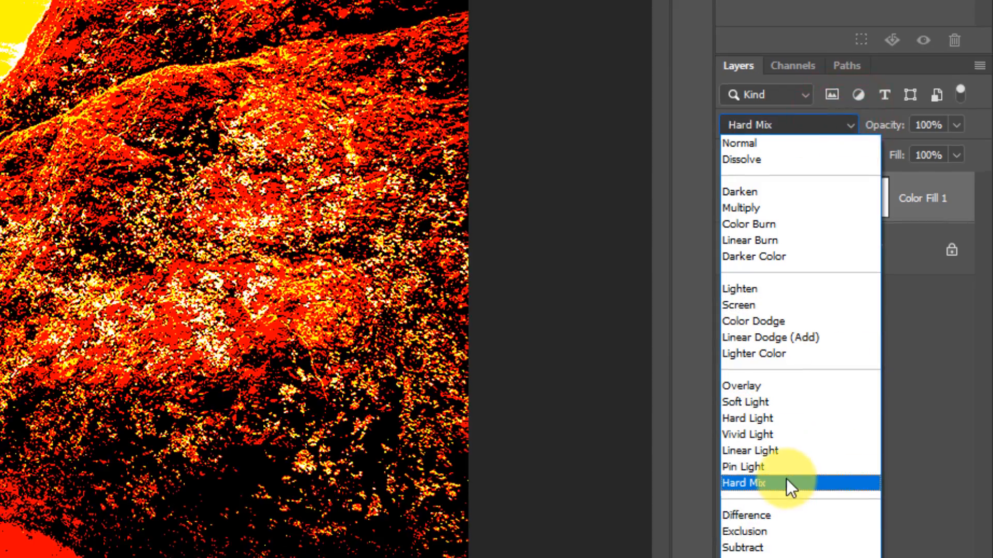
left_click(786, 483)
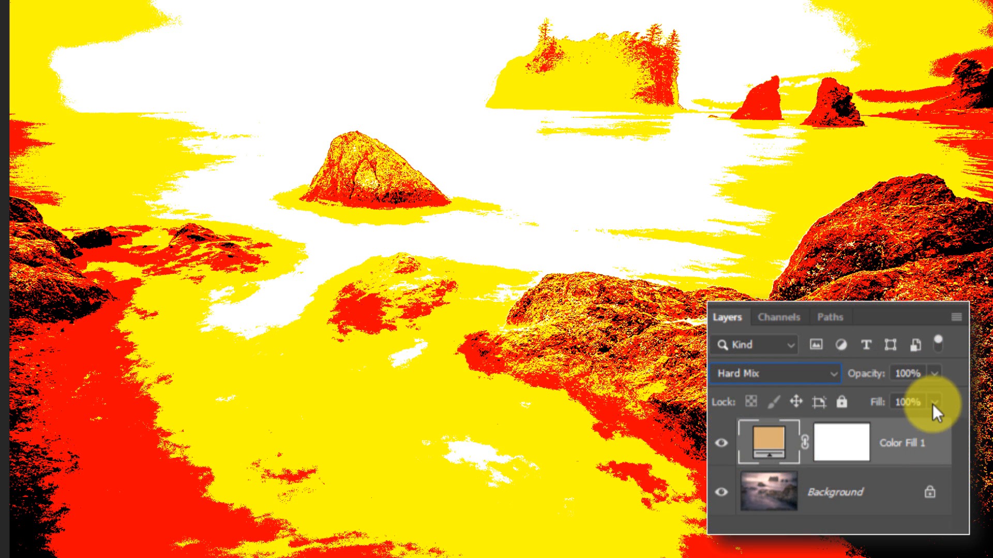
Lower the color fill layer's Fill to 29% and compare the image with and without the layer.
left_click(933, 402)
mouse_move(934, 425)
left_mouse_down()
mouse_move(959, 426)
mouse_move(920, 429)
left_mouse_up()
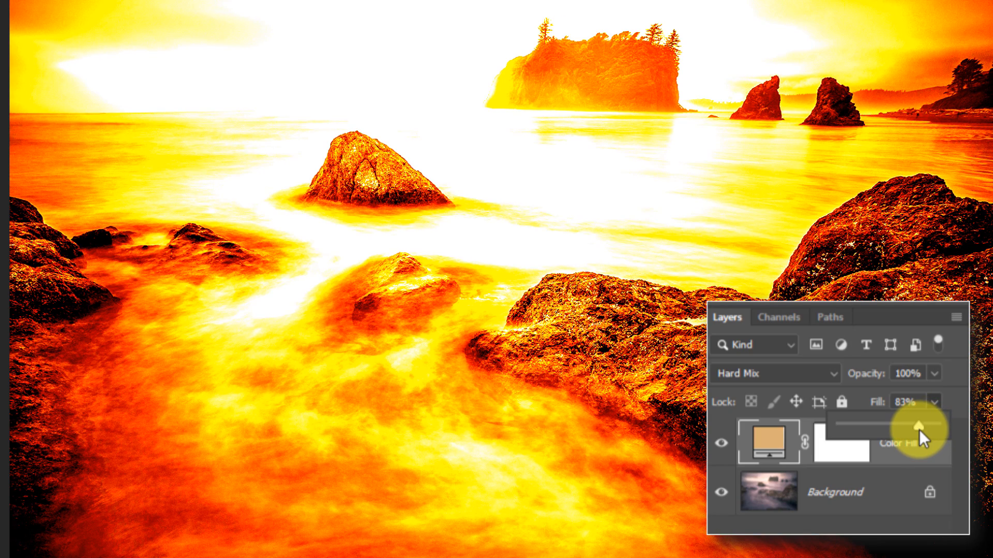
left_click_drag(916, 432, 902, 430)
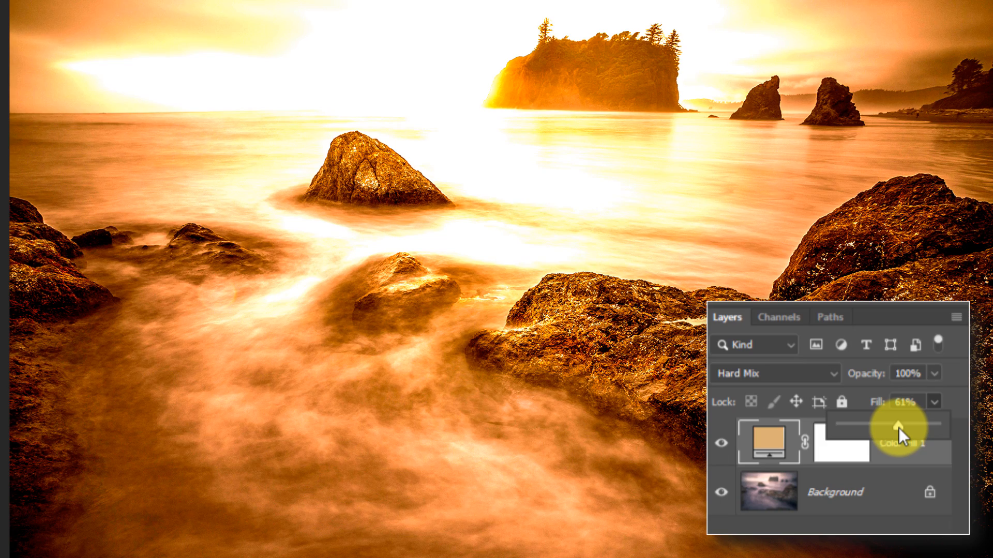
left_click_drag(899, 427, 891, 426)
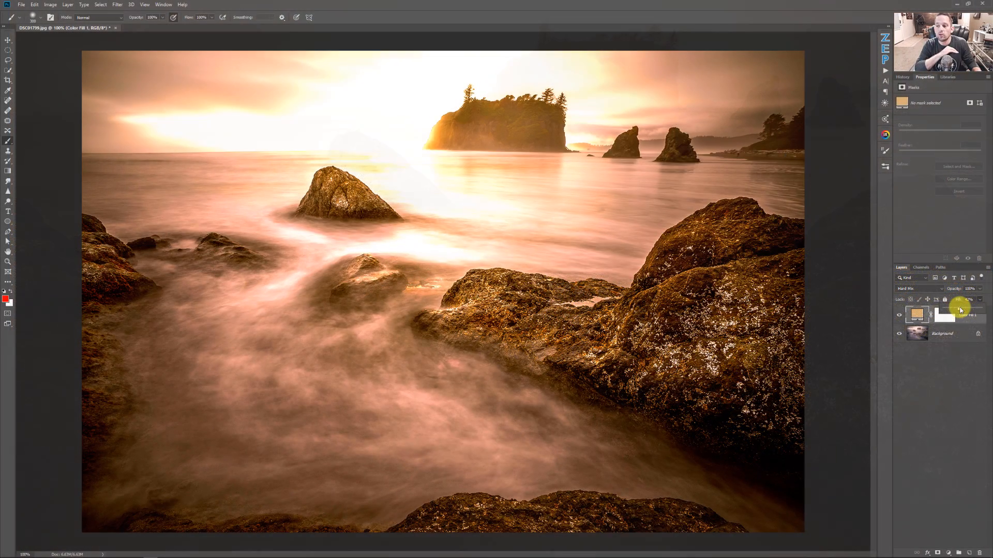
left_click_drag(960, 309, 958, 303)
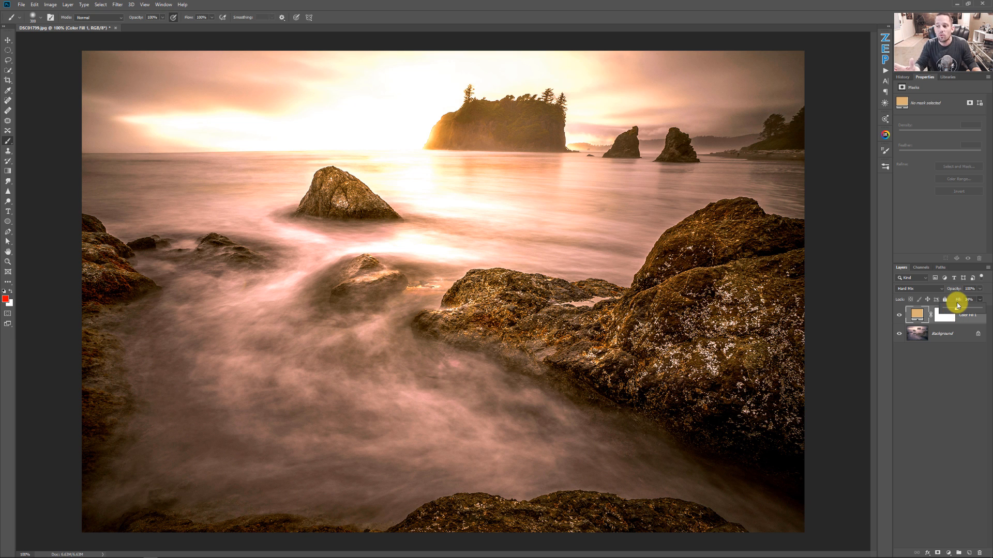
left_click_drag(956, 309, 954, 310)
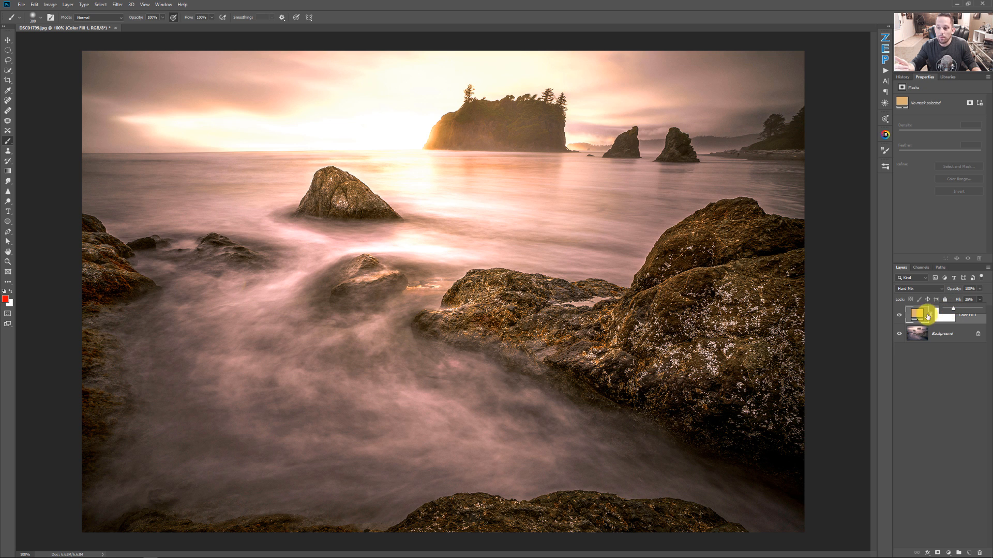
left_click(900, 315)
left_click(899, 315)
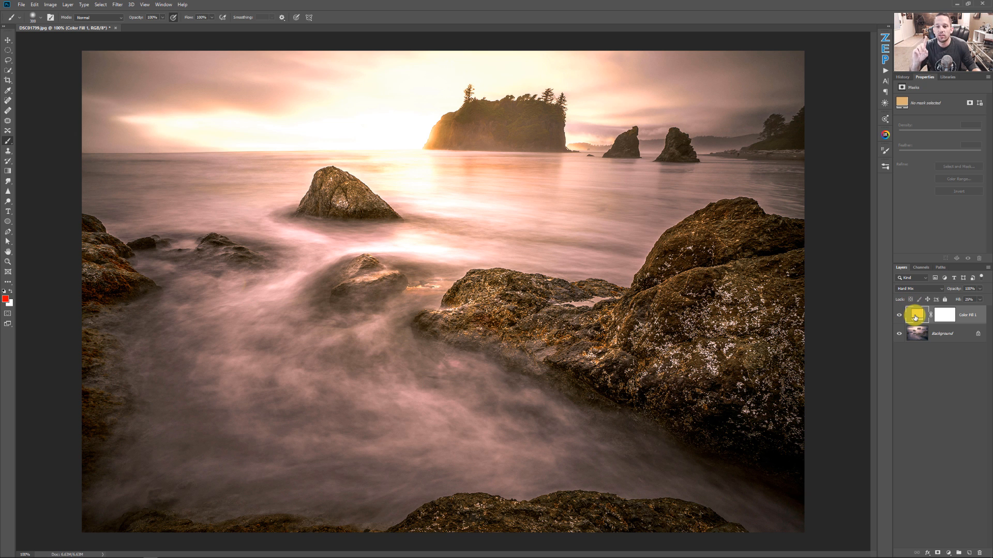
Reduce the color fill layer's opacity to 67% and compare the photo before and after the effect.
left_click(900, 316)
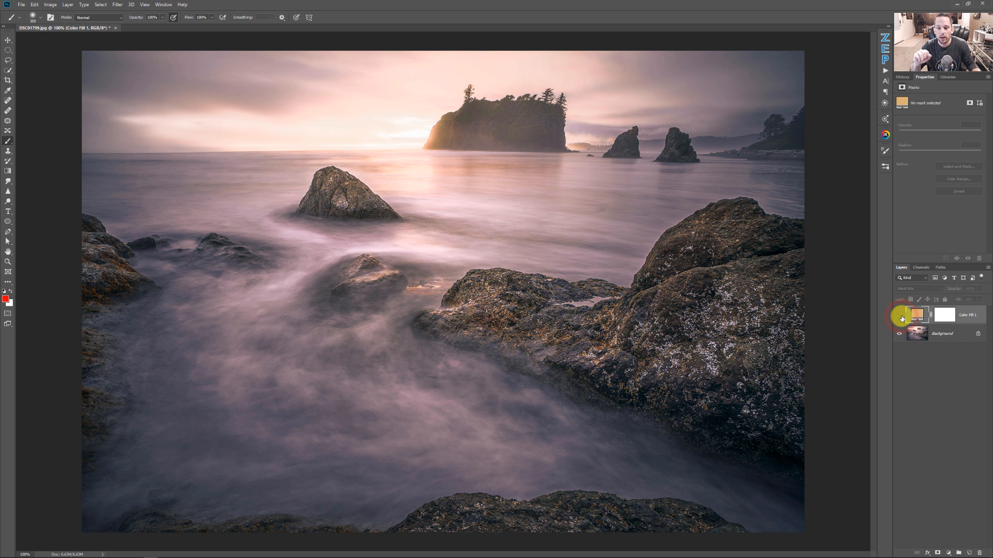
left_click(901, 317)
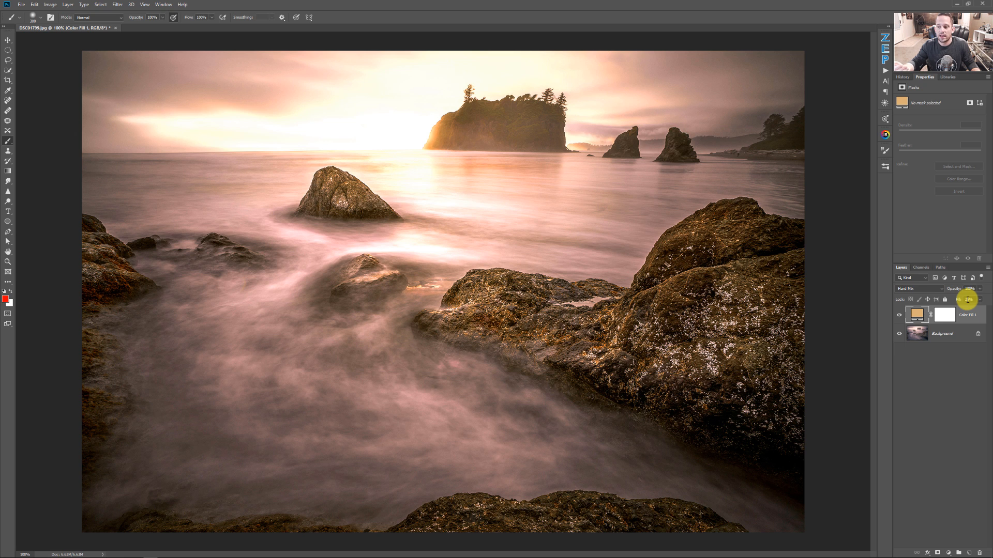
left_click(979, 289)
left_click_drag(979, 299, 971, 298)
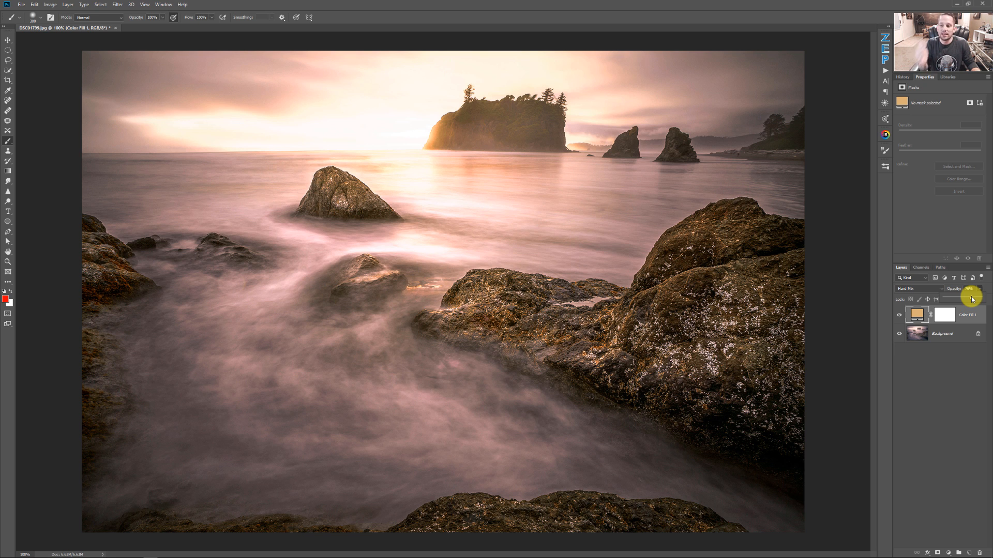
left_click_drag(971, 299, 968, 299)
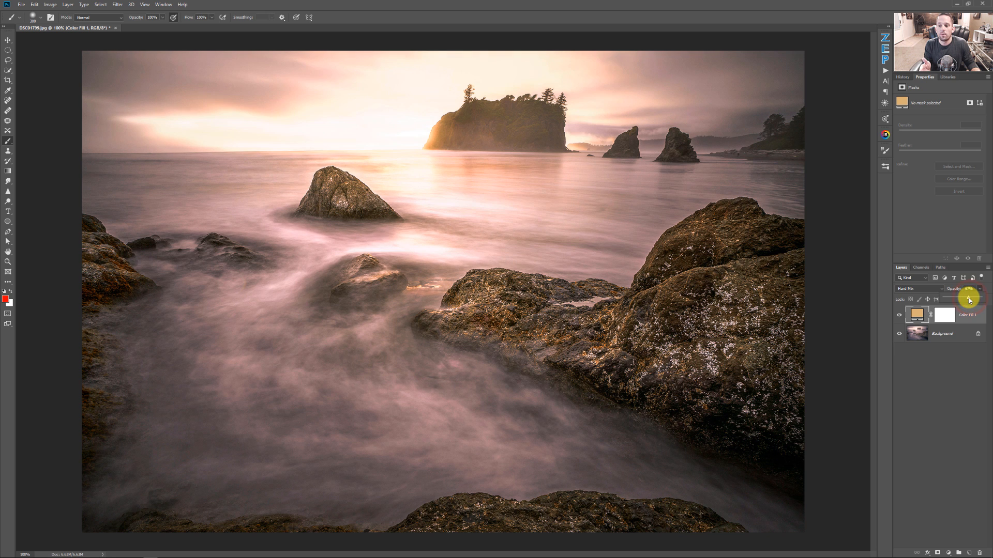
left_click(897, 315)
left_click(898, 316)
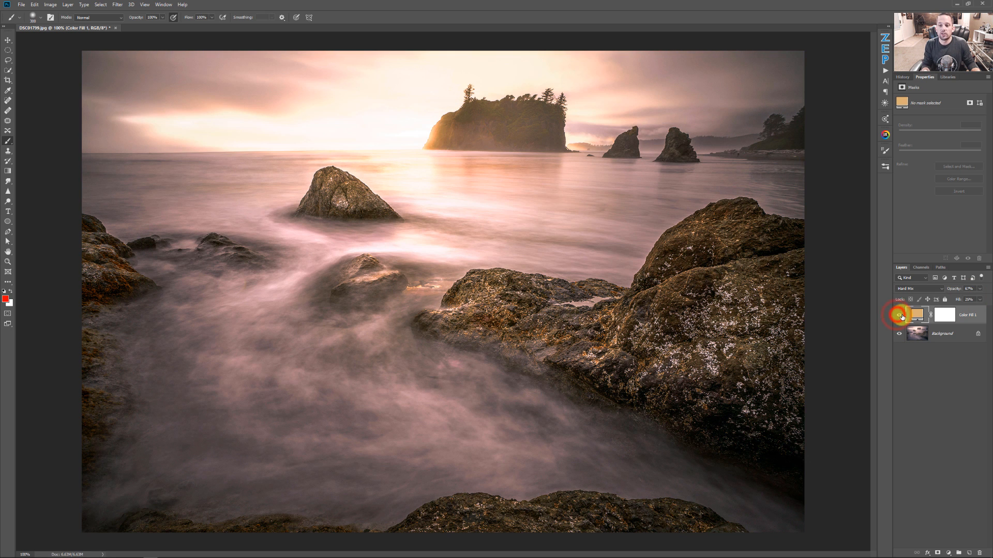
Invert the color fill layer's mask to black and paint white over the large right-hand rocks, the center rock and the misty water.
left_click(944, 319)
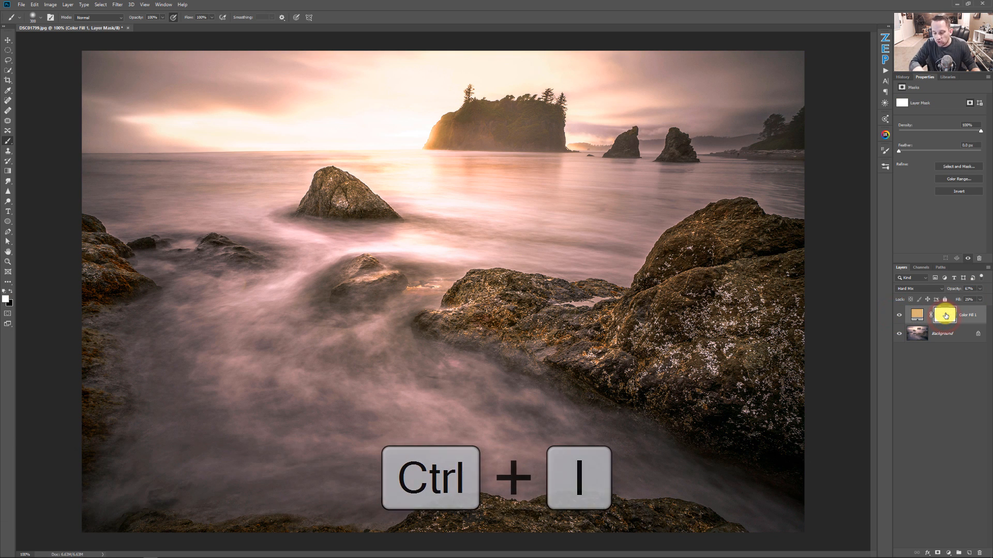
key("ctrl+i")
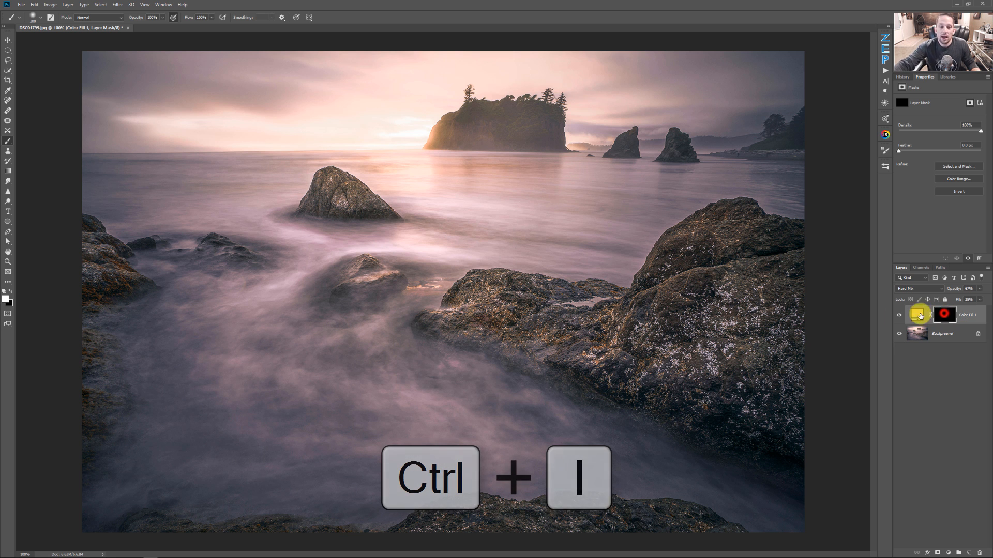
key("b")
key("bracketleft")
key("bracketleft")
key("bracketleft")
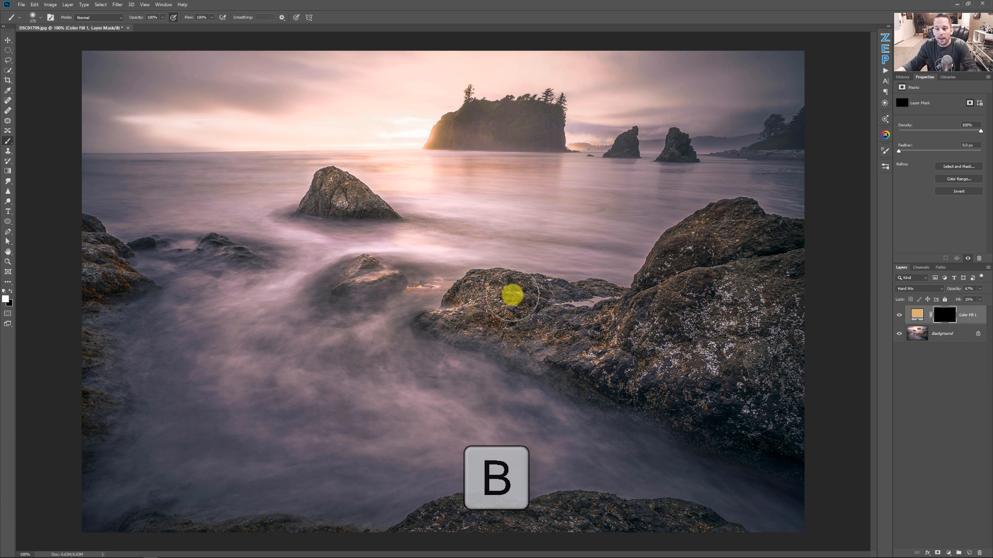
mouse_move(706, 257)
left_mouse_down()
mouse_move(706, 231)
mouse_move(735, 232)
mouse_move(668, 256)
mouse_move(644, 312)
mouse_move(628, 322)
mouse_move(730, 305)
mouse_move(749, 322)
mouse_move(745, 341)
mouse_move(614, 343)
mouse_move(599, 317)
mouse_move(501, 296)
mouse_move(478, 296)
mouse_move(446, 320)
mouse_move(599, 358)
mouse_move(624, 377)
mouse_move(709, 399)
mouse_move(778, 432)
mouse_move(755, 349)
mouse_move(712, 284)
left_mouse_up()
left_click(339, 199)
left_click(336, 169)
left_click(342, 207)
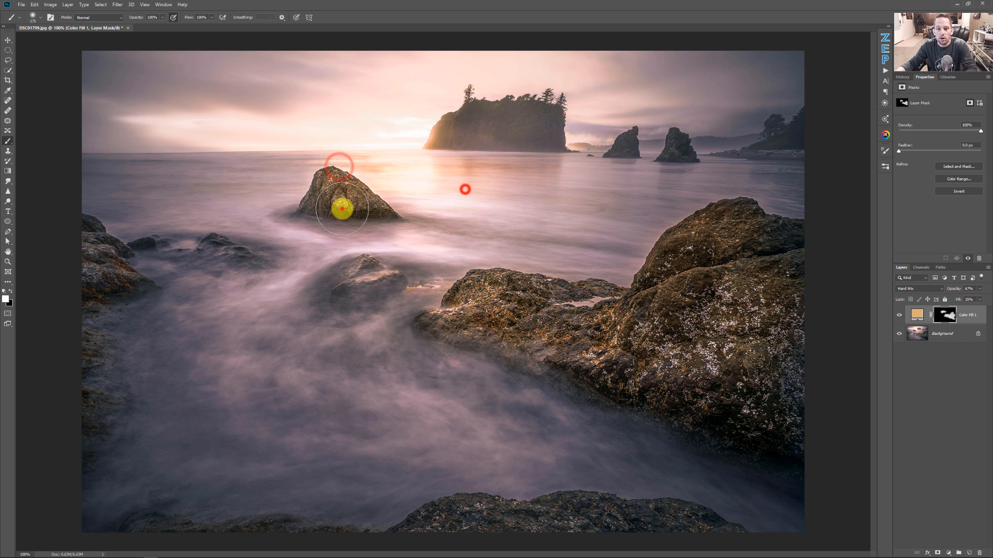
left_click(520, 399)
left_click(421, 172)
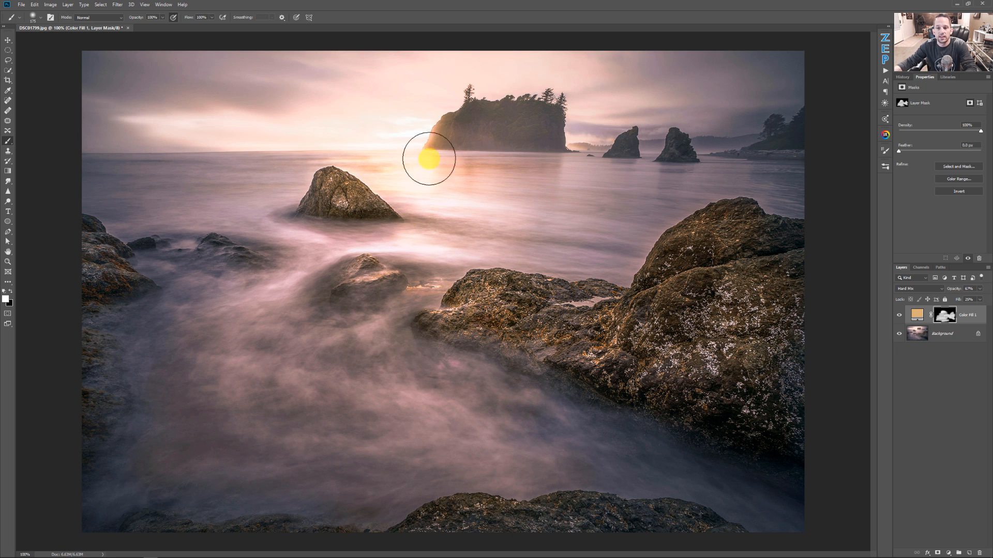
Paint white on the mask with a smaller brush over the island's sunlit edge and along the distant sea stacks on the horizon.
key("bracketleft")
key("bracketleft")
key("bracketleft")
key("bracketleft")
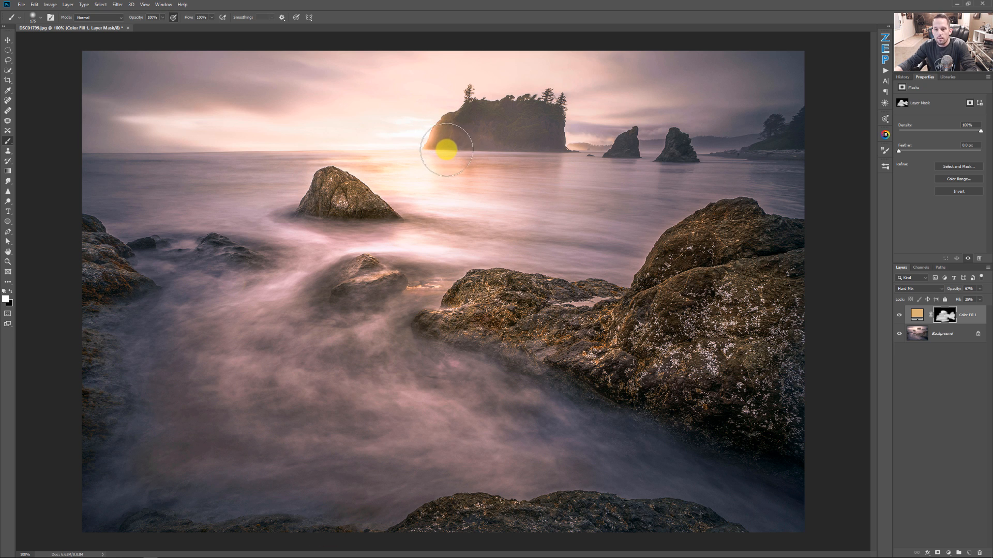
mouse_move(442, 149)
left_mouse_down()
mouse_move(474, 112)
mouse_move(455, 129)
left_mouse_up()
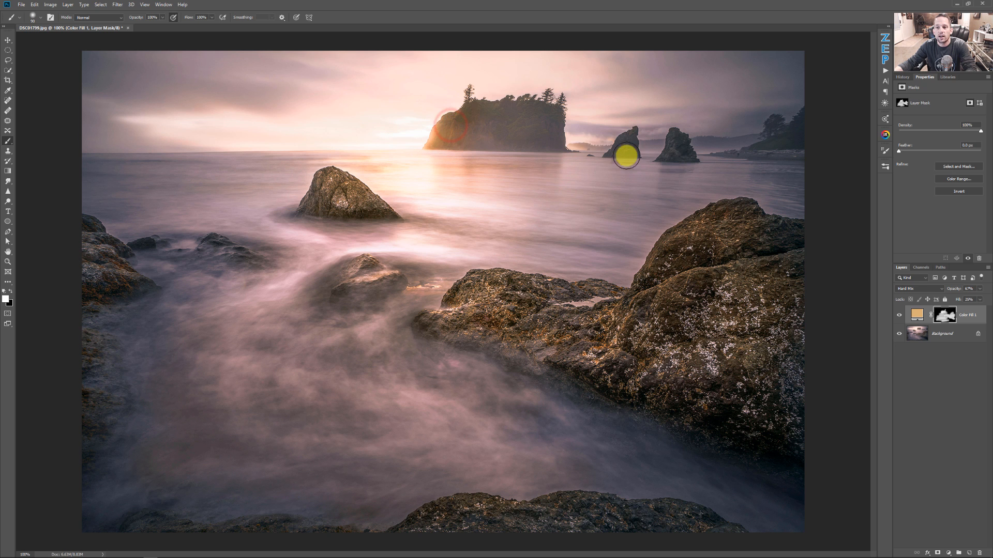
key("bracketleft")
key("bracketleft")
key("bracketleft")
key("bracketleft")
mouse_move(586, 150)
left_mouse_down()
mouse_move(610, 148)
mouse_move(591, 147)
mouse_move(756, 141)
mouse_move(697, 143)
left_mouse_up()
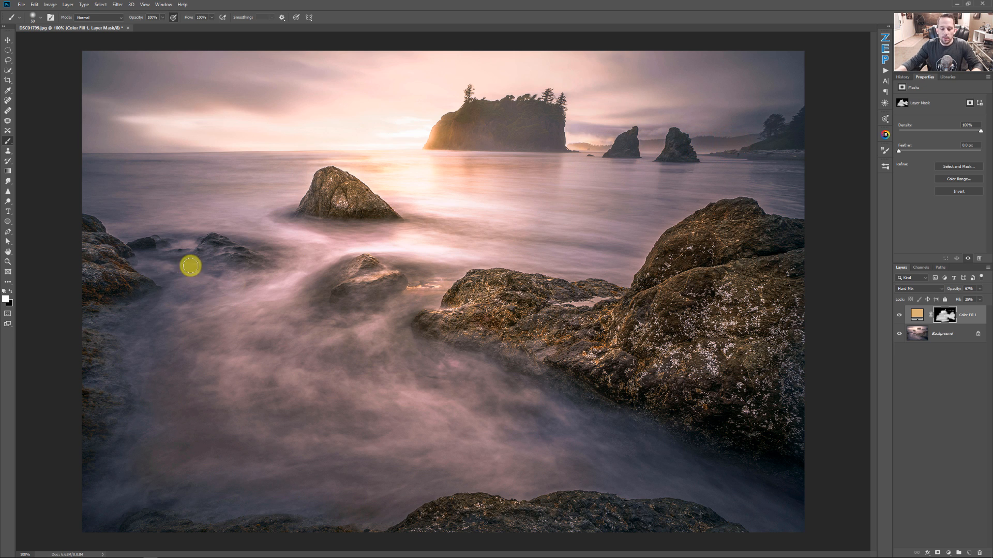
Paint white on the mask with a larger brush over the left shore rocks and foreground rocks, and compare with the layer hidden.
key("bracketright")
key("bracketright")
key("bracketright")
key("bracketright")
key("bracketright")
left_click_drag(238, 253, 219, 255)
mouse_move(98, 255)
left_mouse_down()
mouse_move(124, 286)
mouse_move(94, 283)
mouse_move(92, 238)
mouse_move(93, 297)
left_mouse_up()
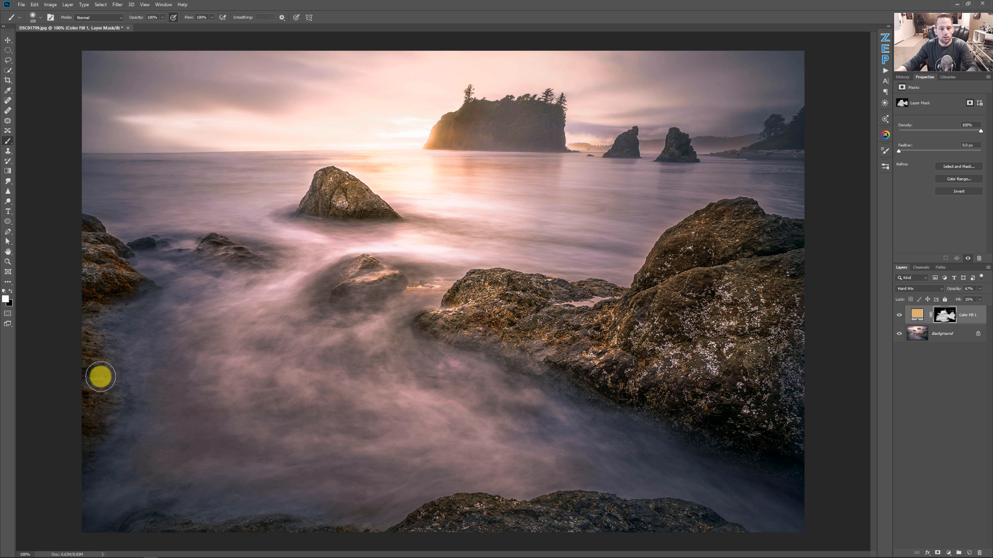
mouse_move(478, 520)
left_mouse_down()
mouse_move(656, 529)
mouse_move(681, 520)
mouse_move(158, 529)
mouse_move(202, 519)
left_mouse_up()
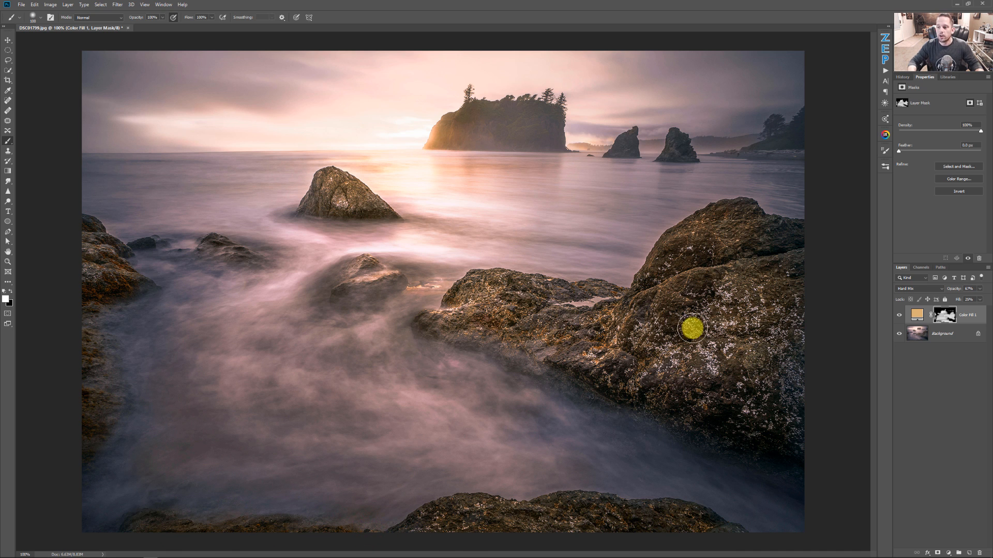
left_click(899, 314)
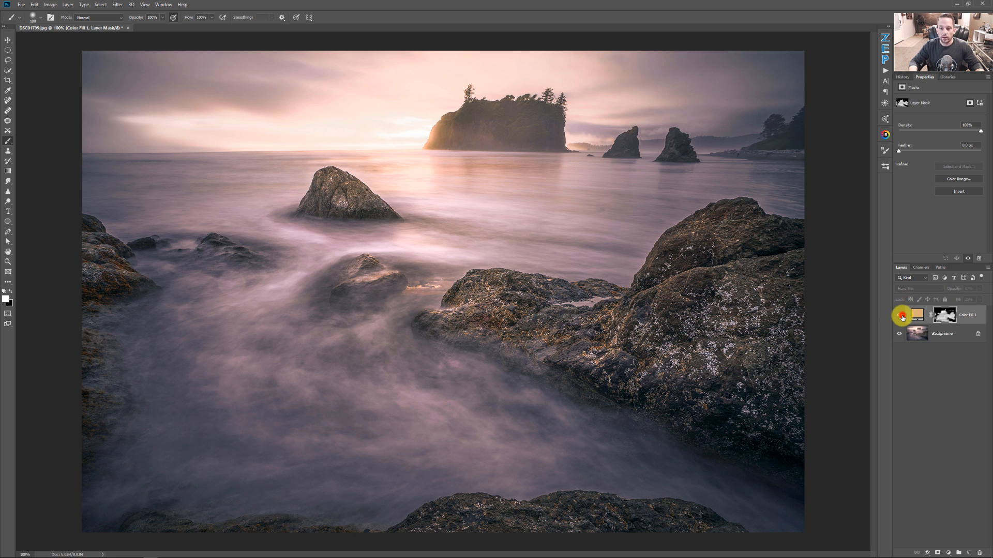
left_click(900, 313)
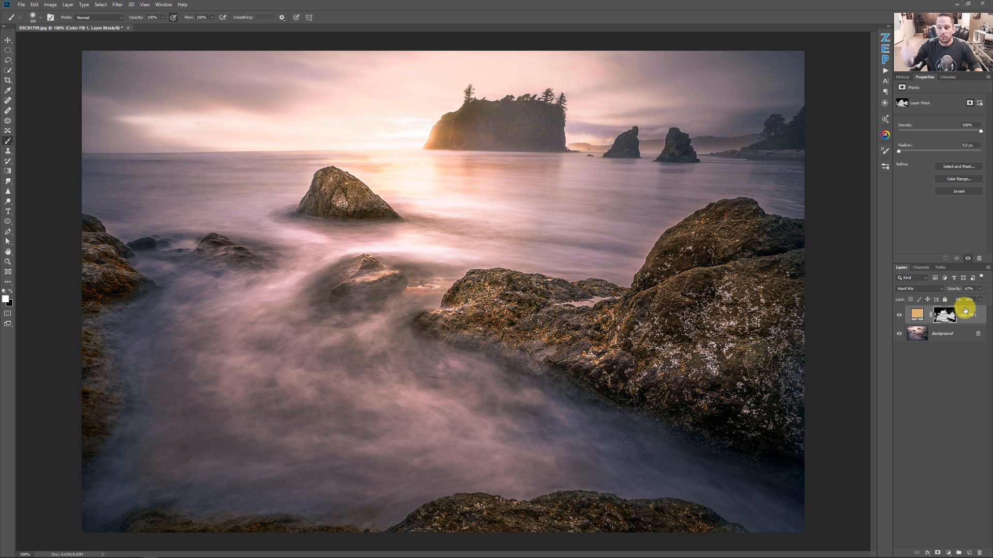
Try dark brown, vivid orange and muted tan shades as the color fill layer's color.
left_click(916, 321)
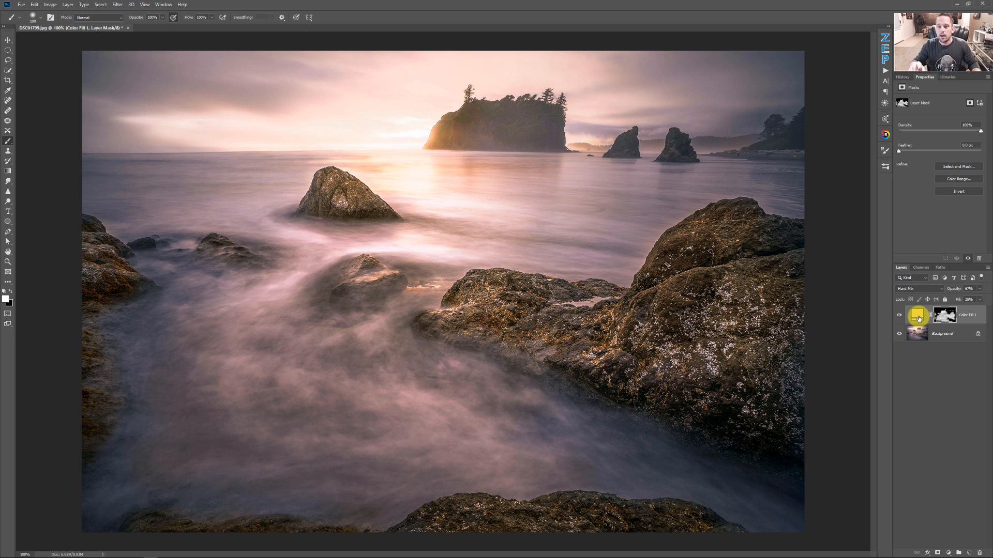
double_click(918, 317)
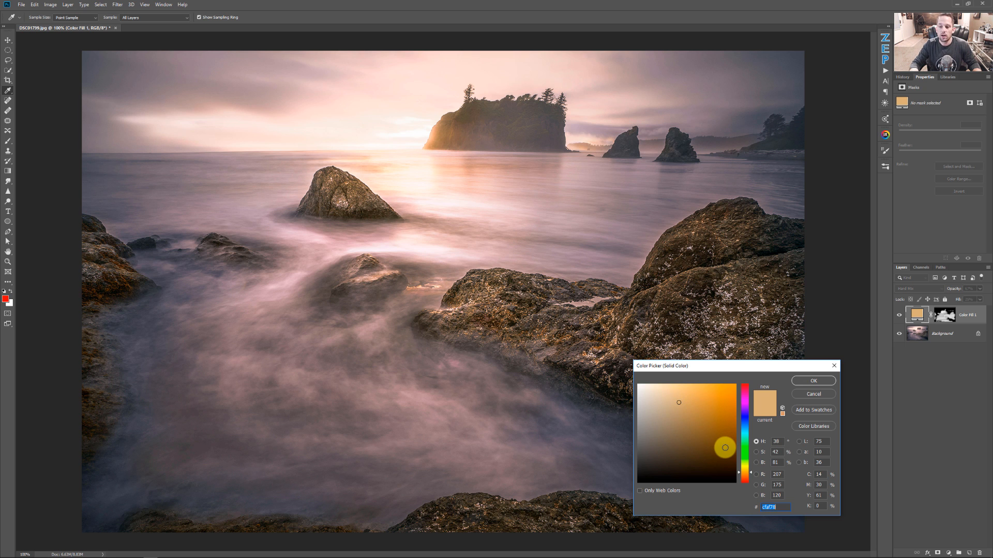
left_click(725, 447)
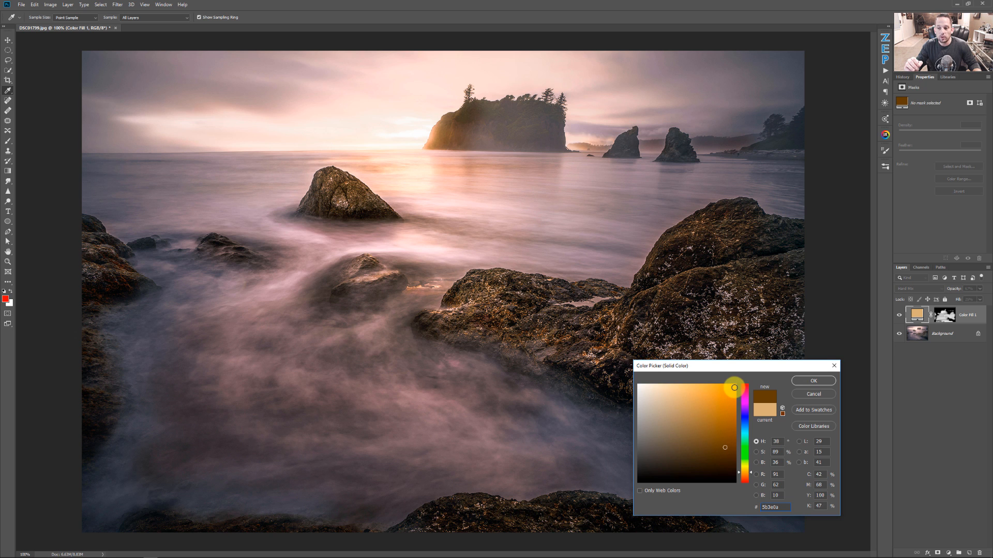
left_click(733, 386)
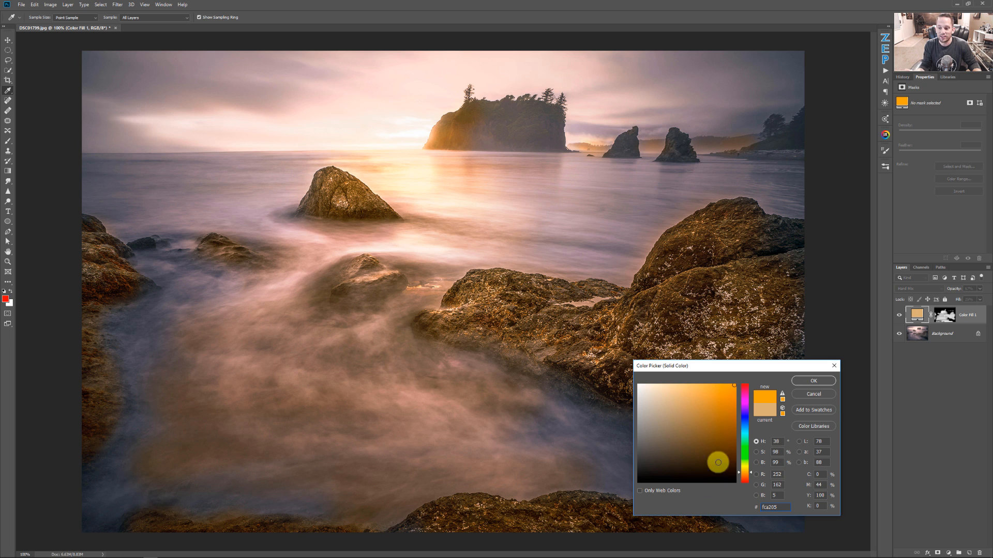
left_click(670, 405)
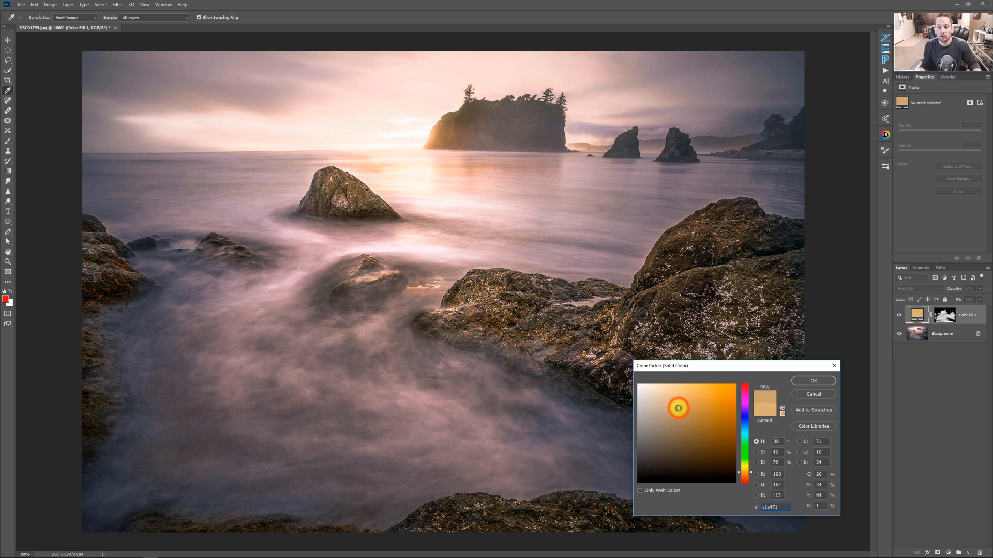
left_click(720, 449)
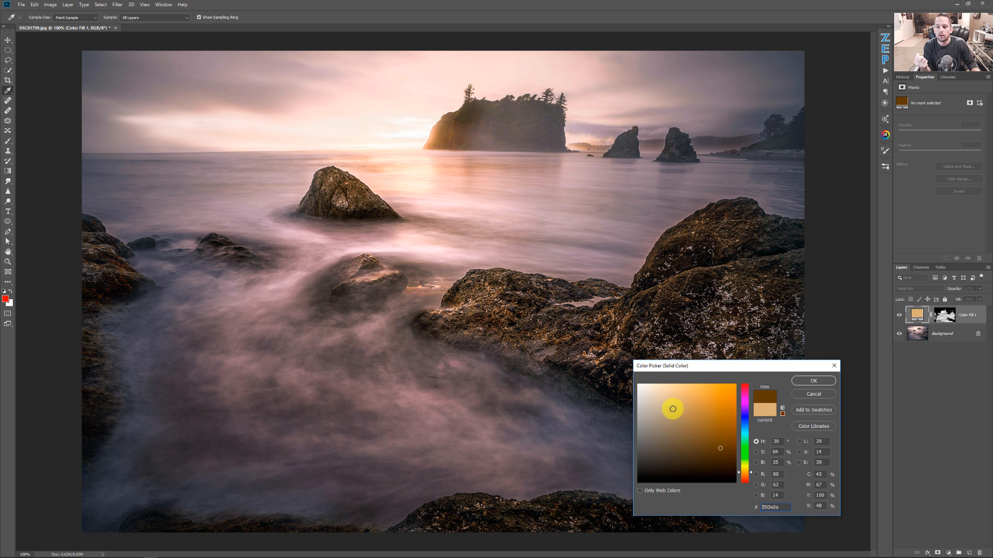
left_click(674, 408)
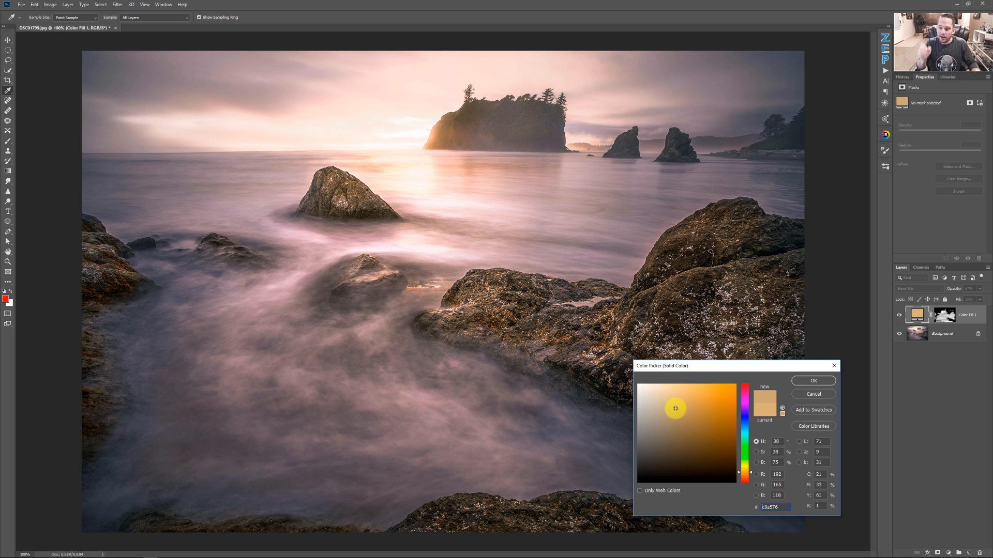
Try a blue hue of 224° for the fill color in pale, vivid and dark navy shades.
left_click(748, 421)
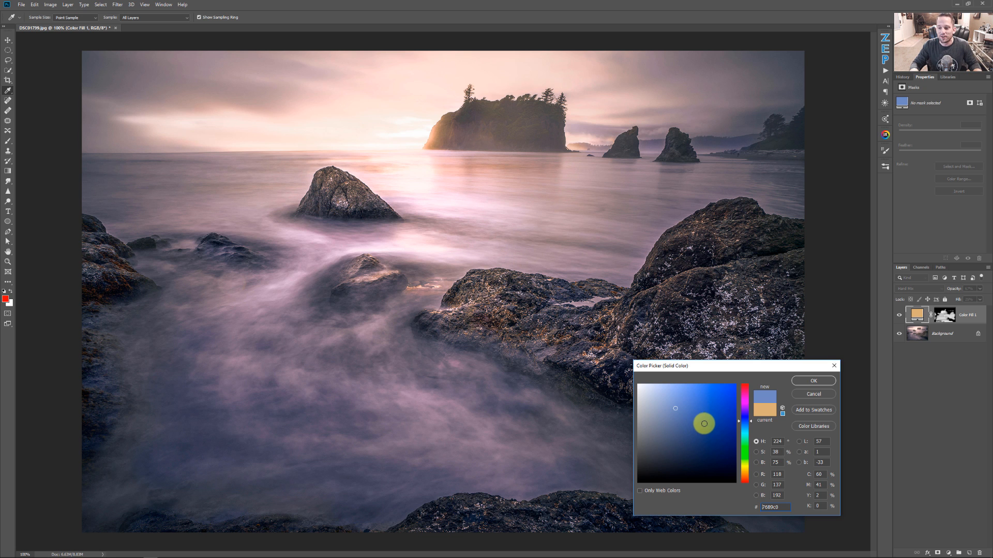
left_click(716, 448)
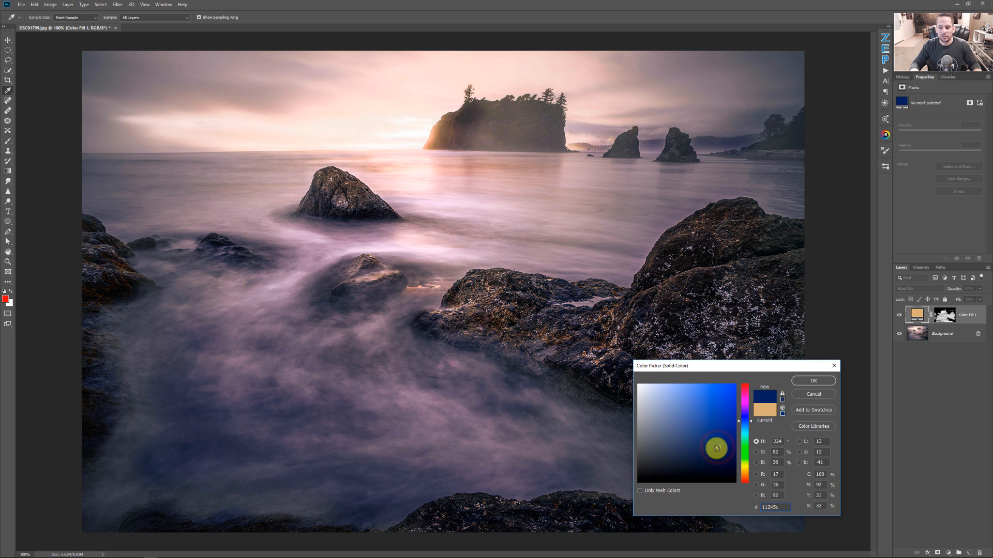
left_click(734, 386)
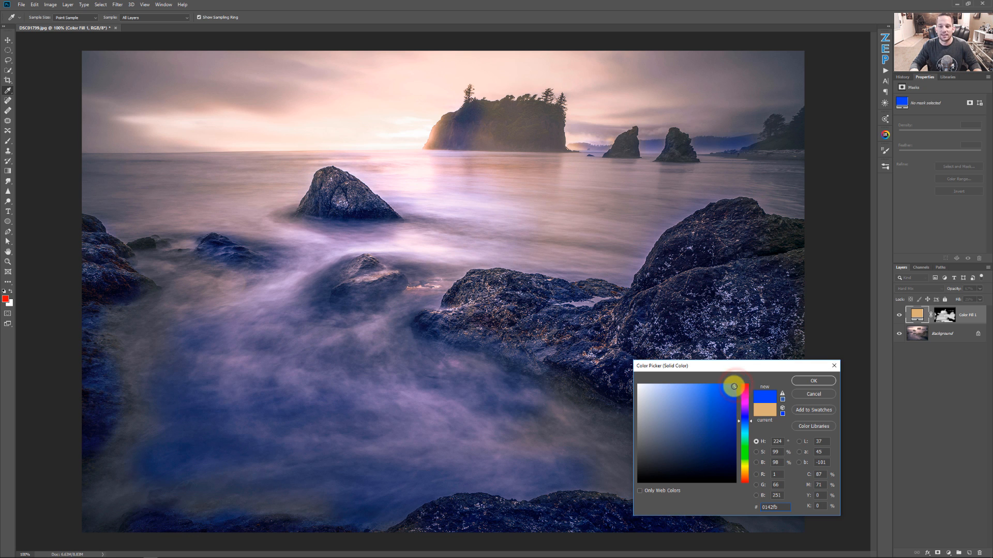
left_click(669, 404)
left_click(721, 446)
left_click(667, 404)
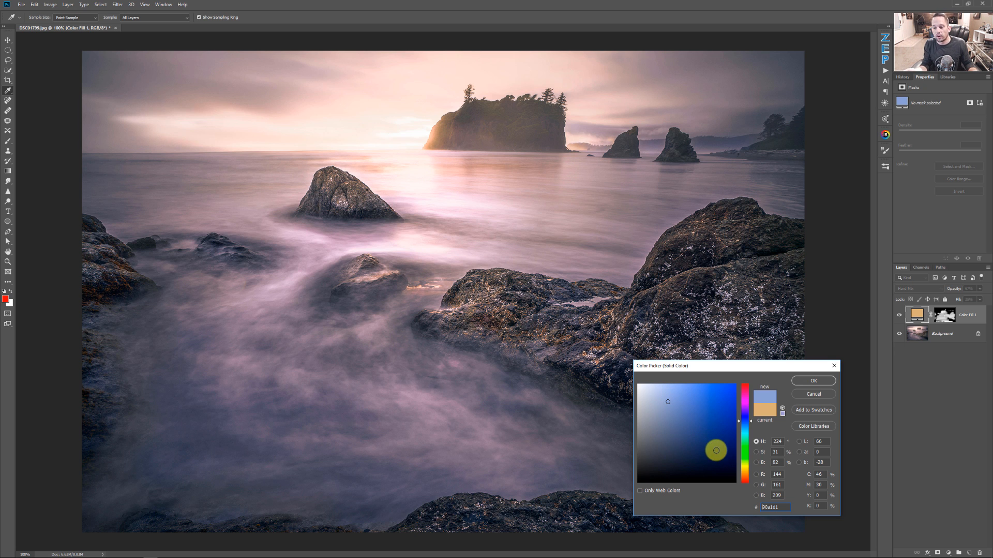
left_click(714, 447)
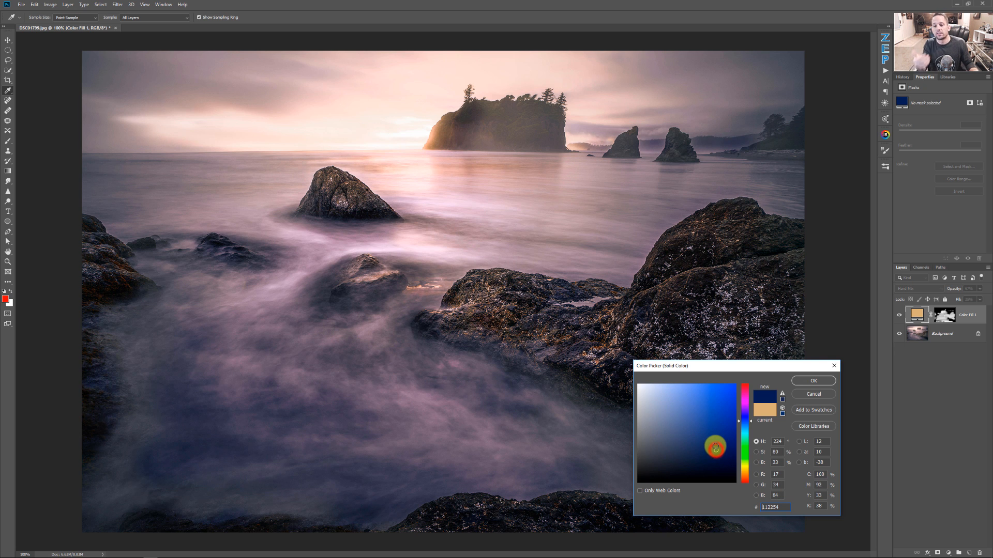
Try light and dark neutral grays for the fill, and apply the pale blue 97a5cf.
left_click(639, 400)
left_click(639, 462)
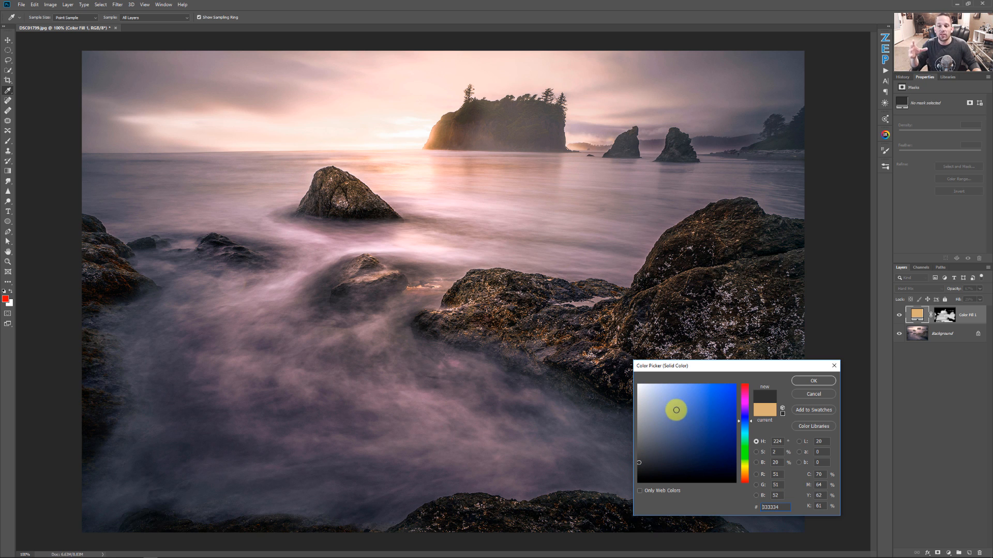
left_click(662, 401)
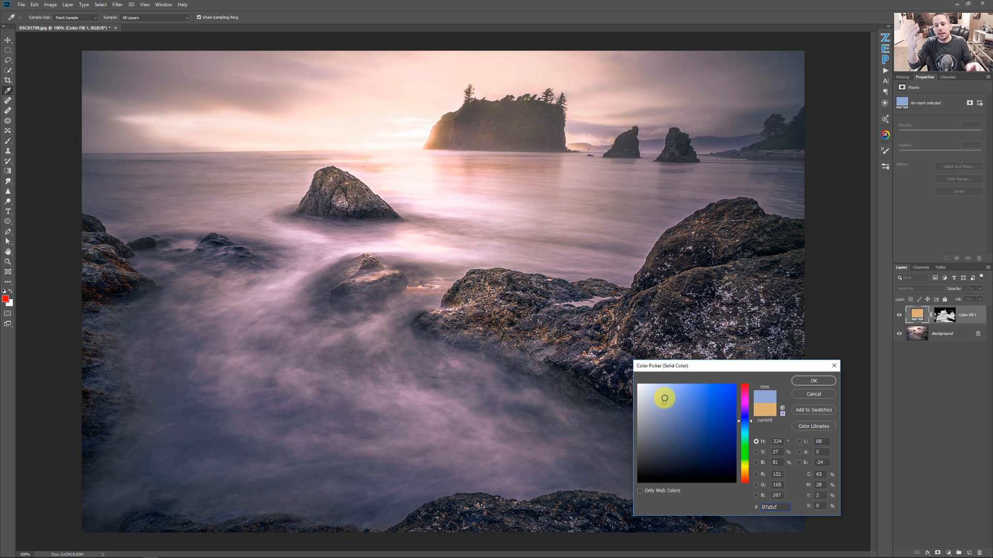
left_click(821, 380)
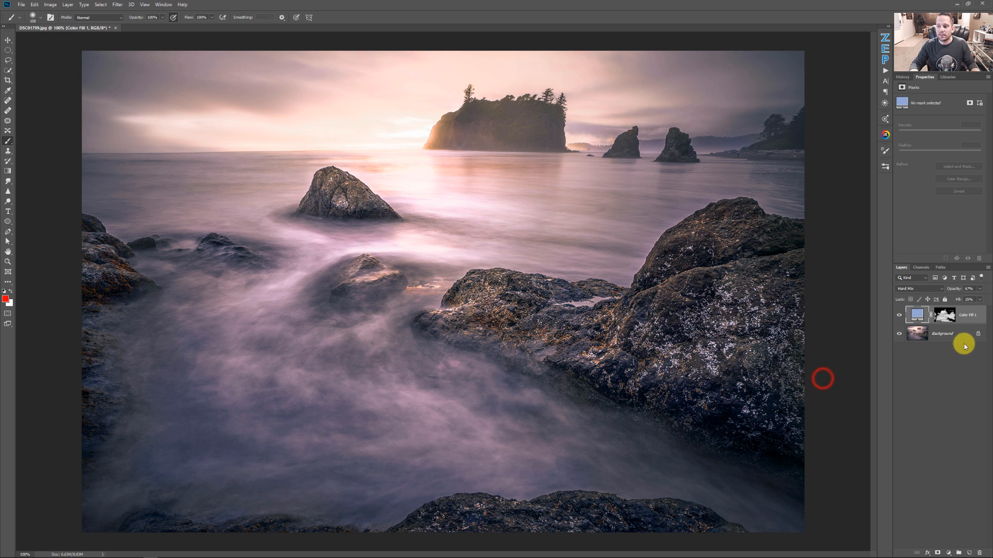
Delete the color fill layer so only the background photo remains.
left_click(974, 317)
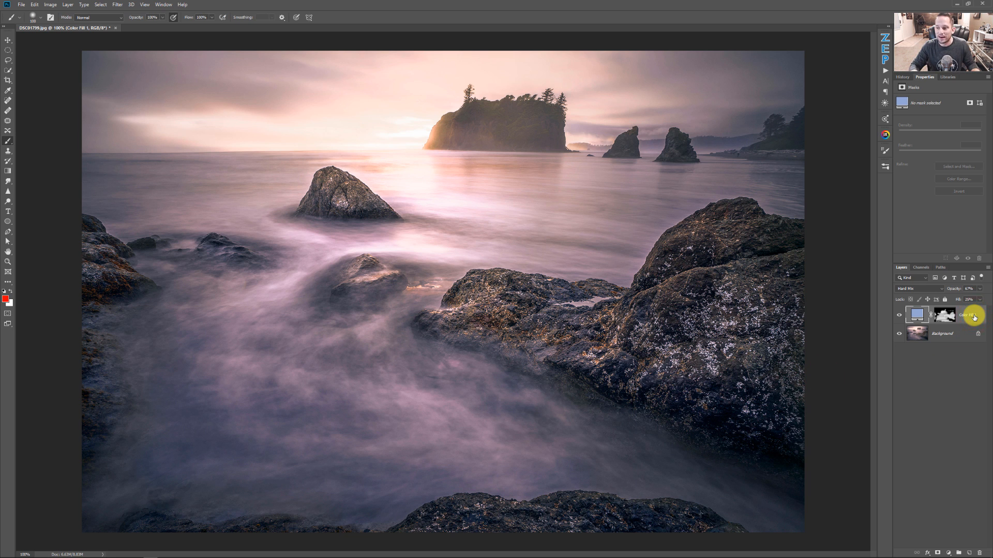
key("Delete")
Try the darkest magenta swatch from the Palette Effects grading palette and undo it.
left_click(886, 61)
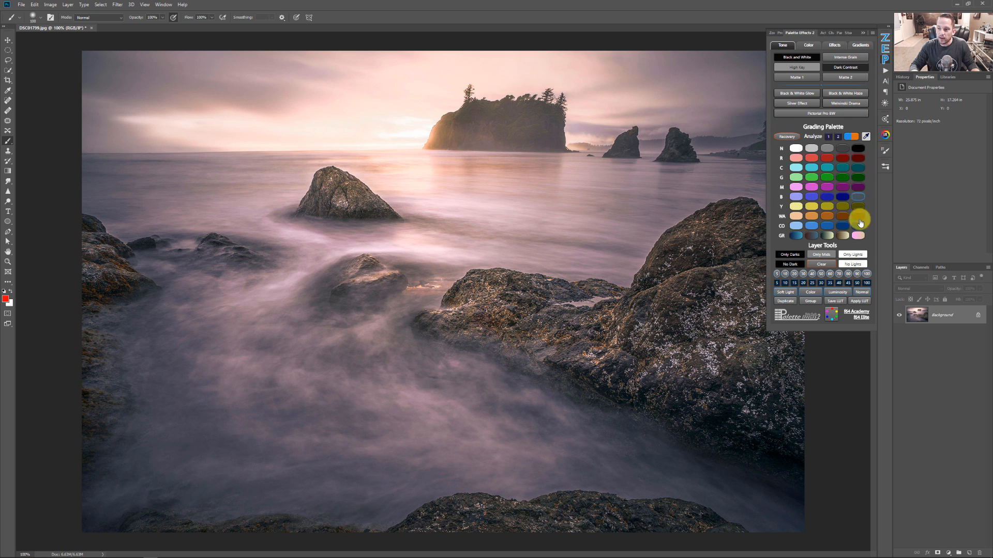
left_click(857, 188)
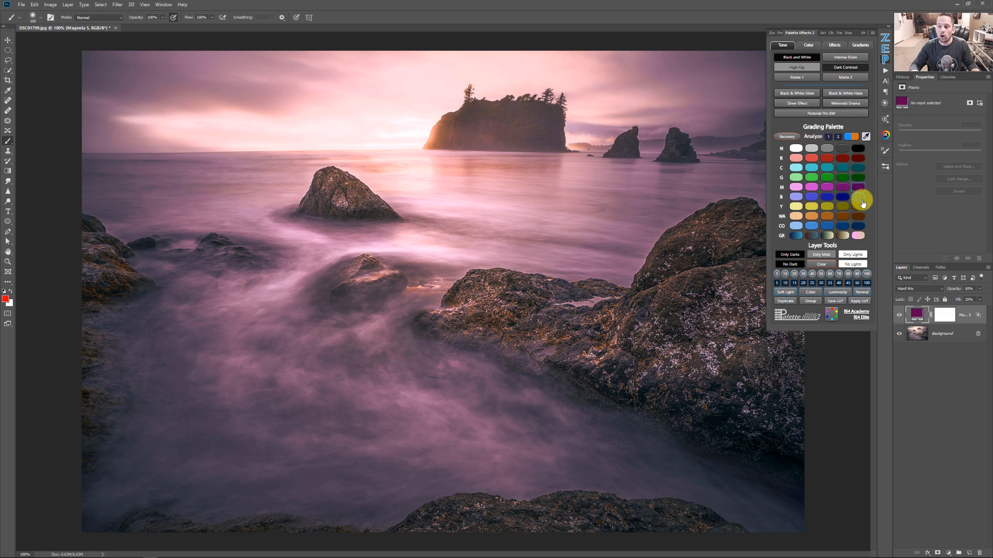
key("ctrl+z")
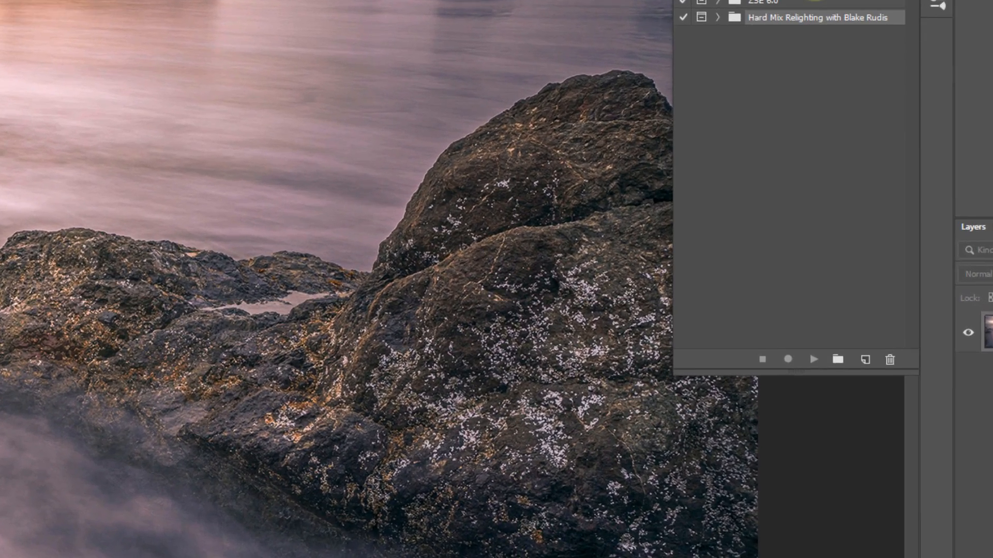
Expand the Hard Mix Relighting action set and collapse its help action.
left_click(739, 66)
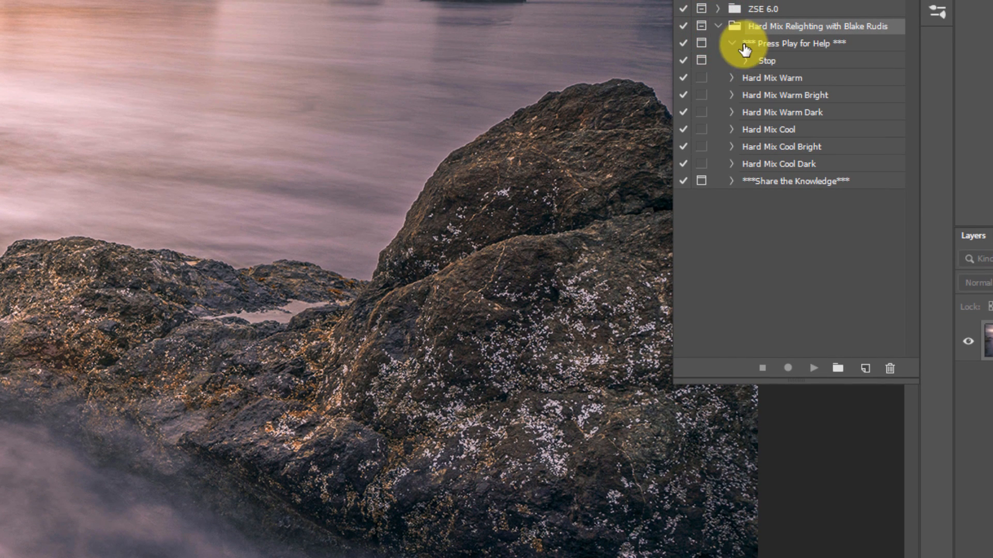
left_click(731, 43)
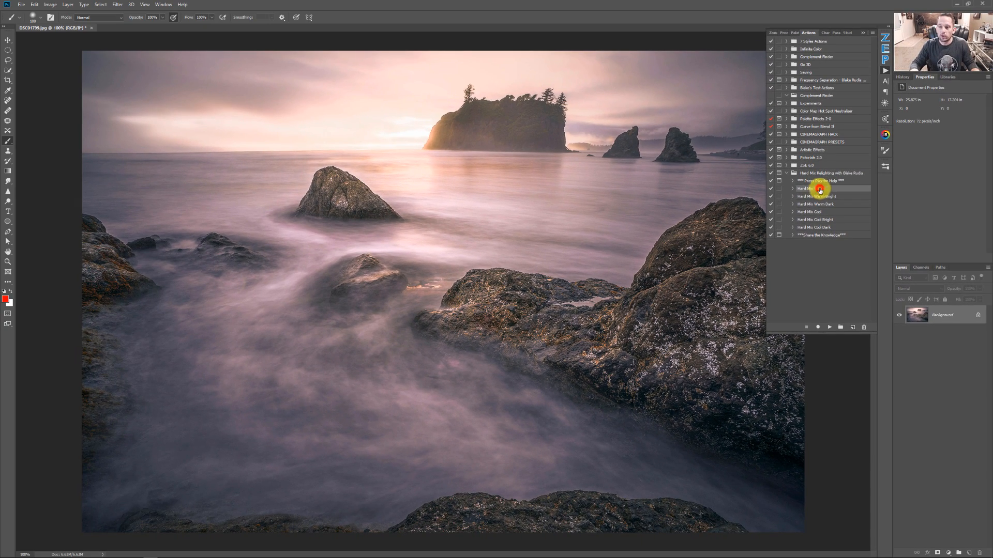
Try the Hard Mix Warm action at 47% layer opacity and delete the resulting layer.
left_click(792, 61)
left_click(829, 327)
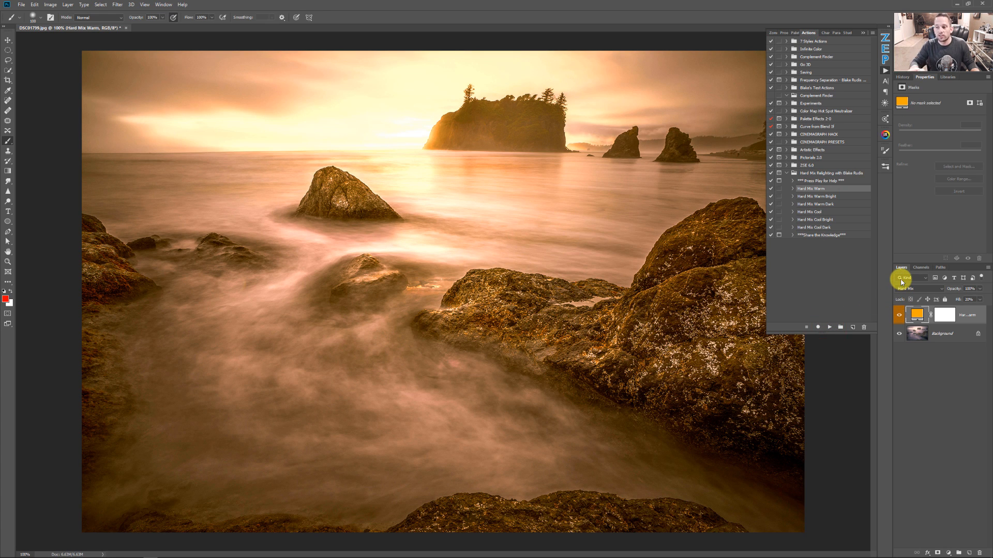
left_click_drag(979, 288, 961, 302)
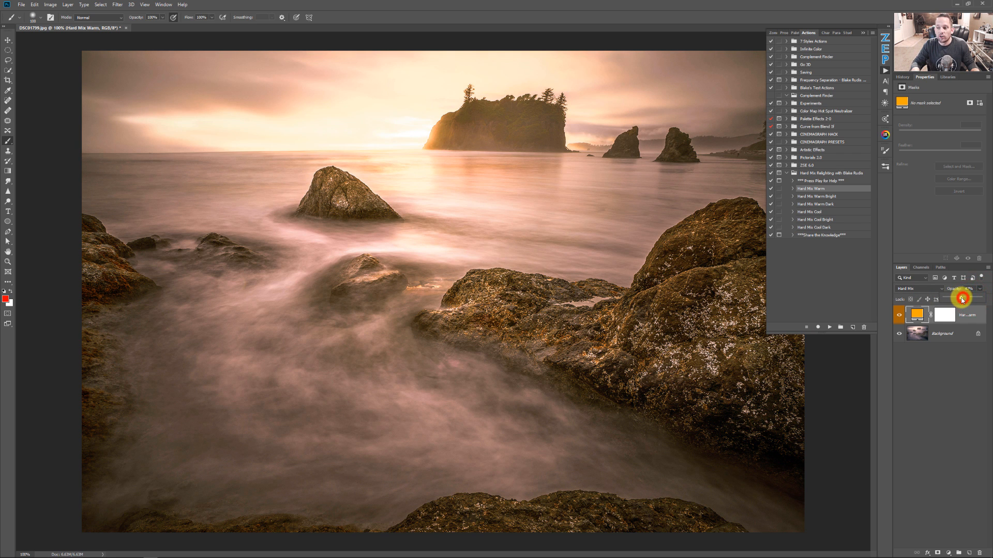
key("Delete")
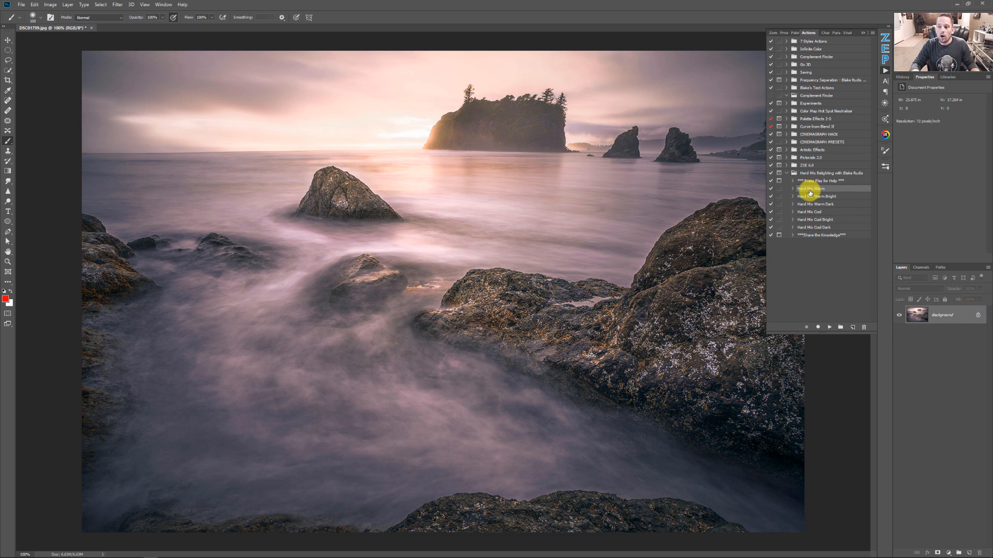
Try the Hard Mix Warm Bright and Hard Mix Warm Dark actions, deleting each resulting layer.
left_click(808, 197)
left_click(829, 327)
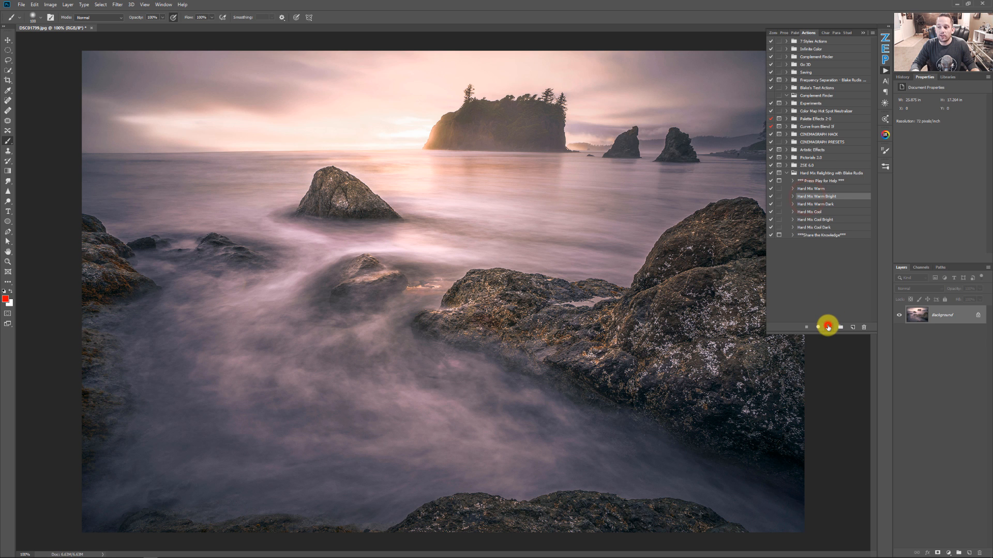
key("Delete")
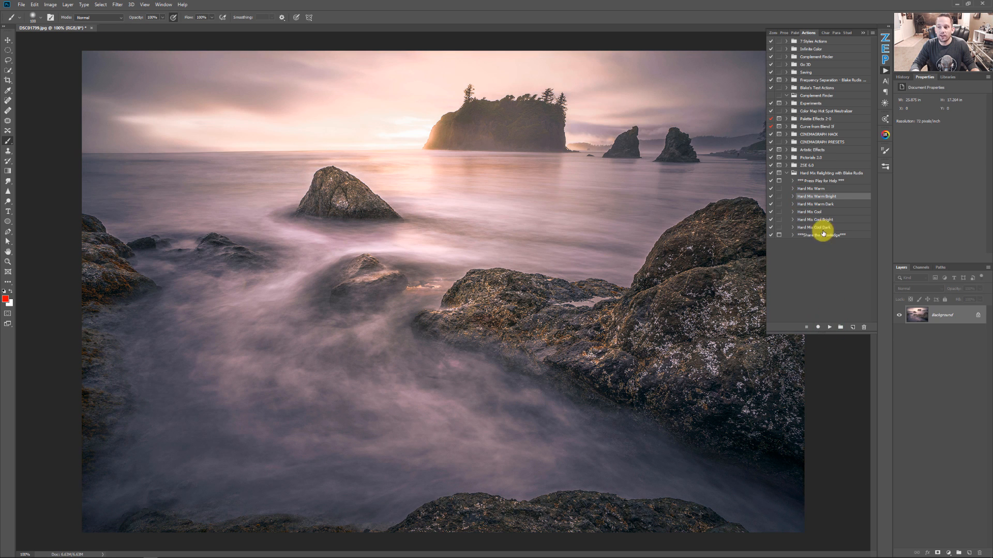
left_click(825, 204)
left_click(829, 327)
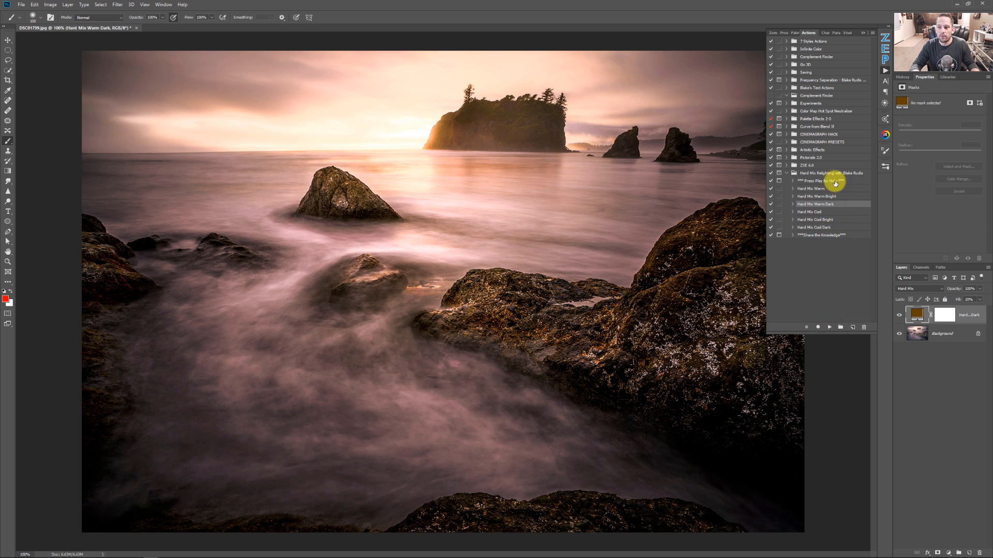
key("Delete")
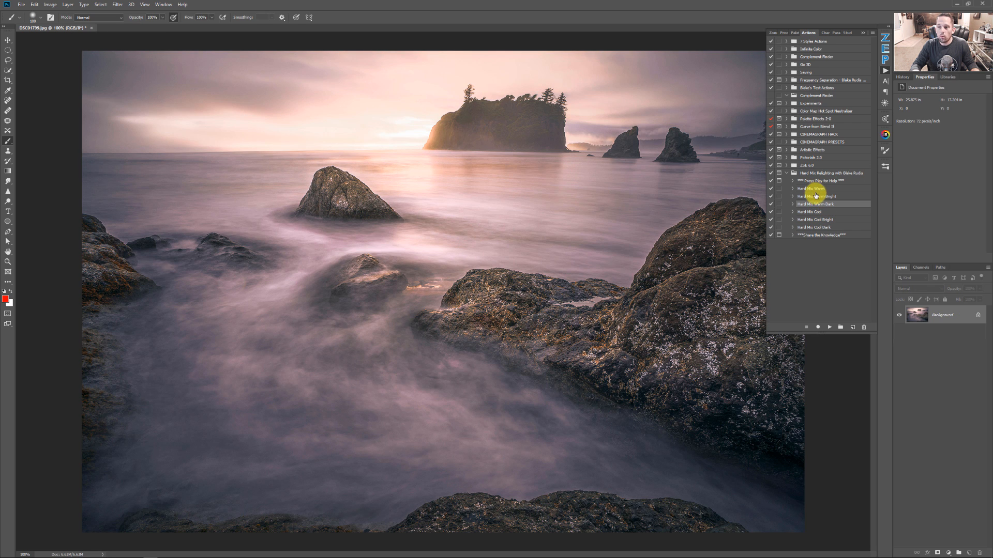
Run the Hard Mix Warm Bright action on the photo.
left_click(816, 197)
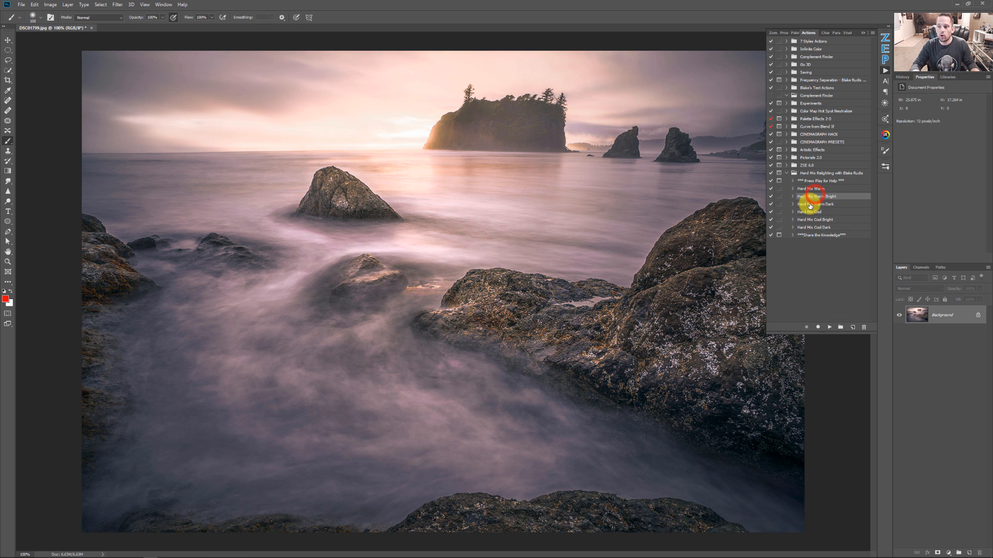
left_click(829, 328)
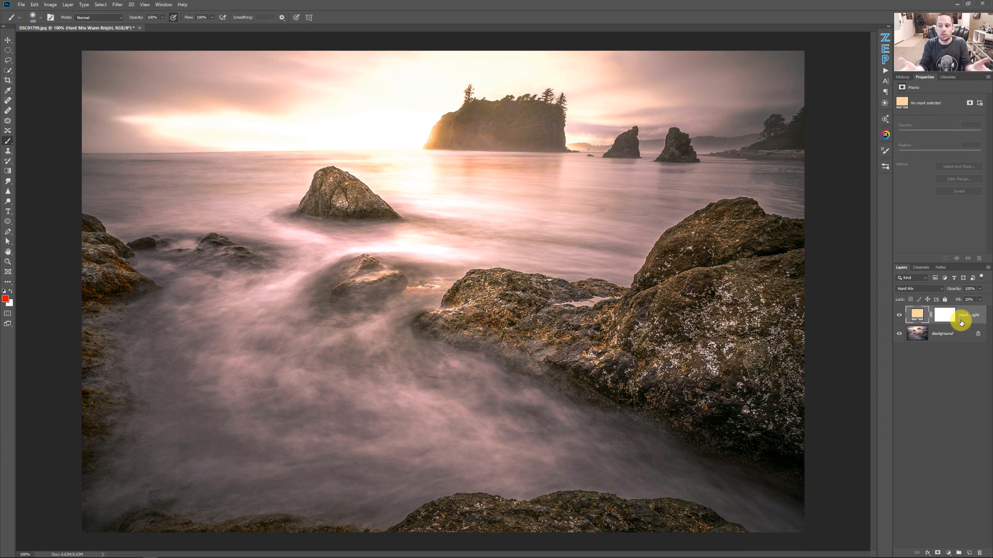
Split the Warm Bright layer's Blend If underlying highlights to 125 / 241 to protect the bright sky, and compare with the layer hidden.
double_click(979, 321)
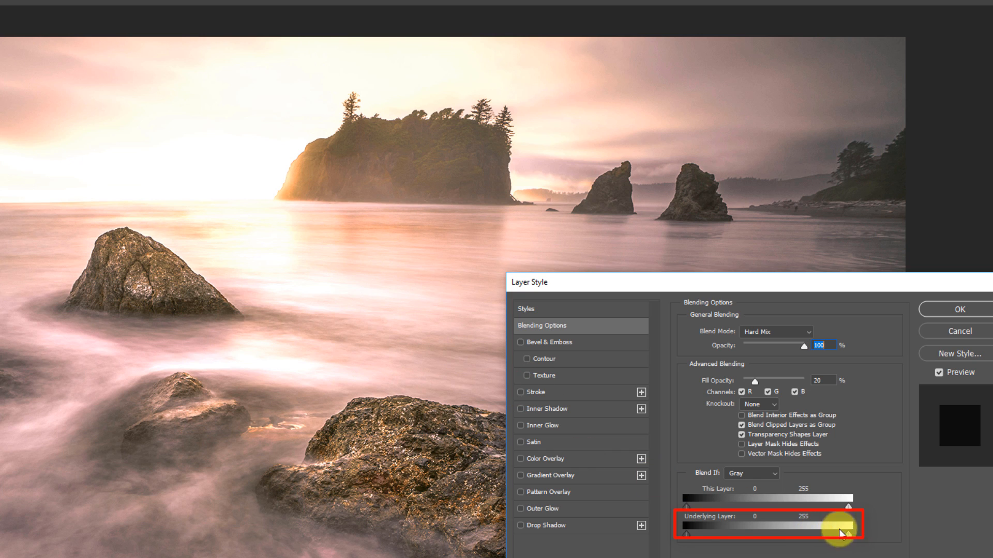
mouse_move(849, 538)
left_mouse_down()
mouse_move(774, 535)
mouse_move(840, 535)
left_mouse_up()
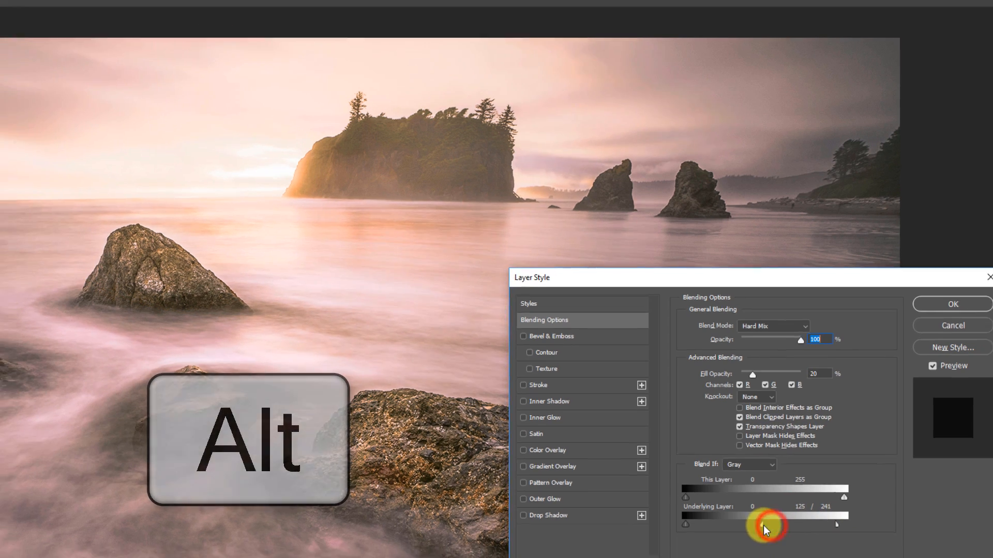
key("Return")
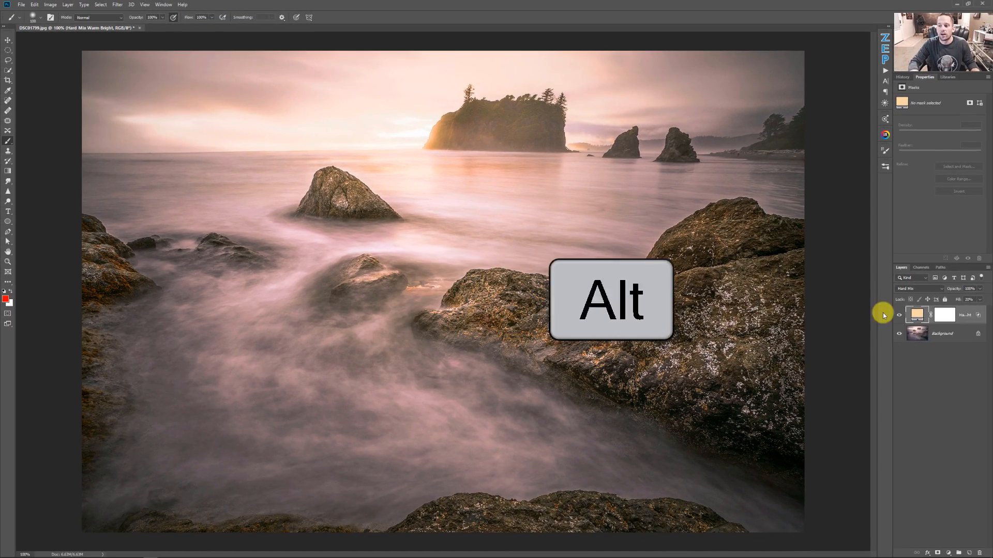
left_click(898, 314)
left_click(898, 315)
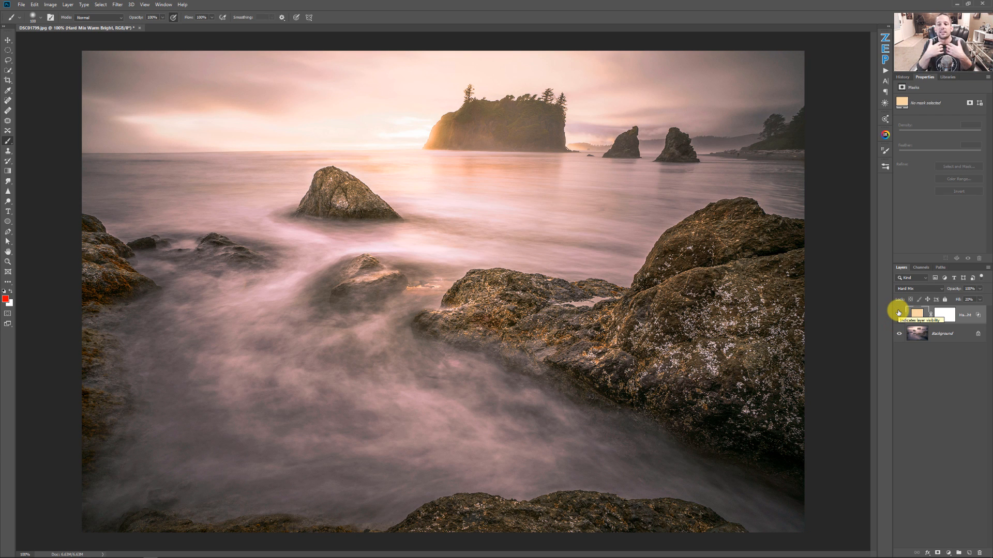